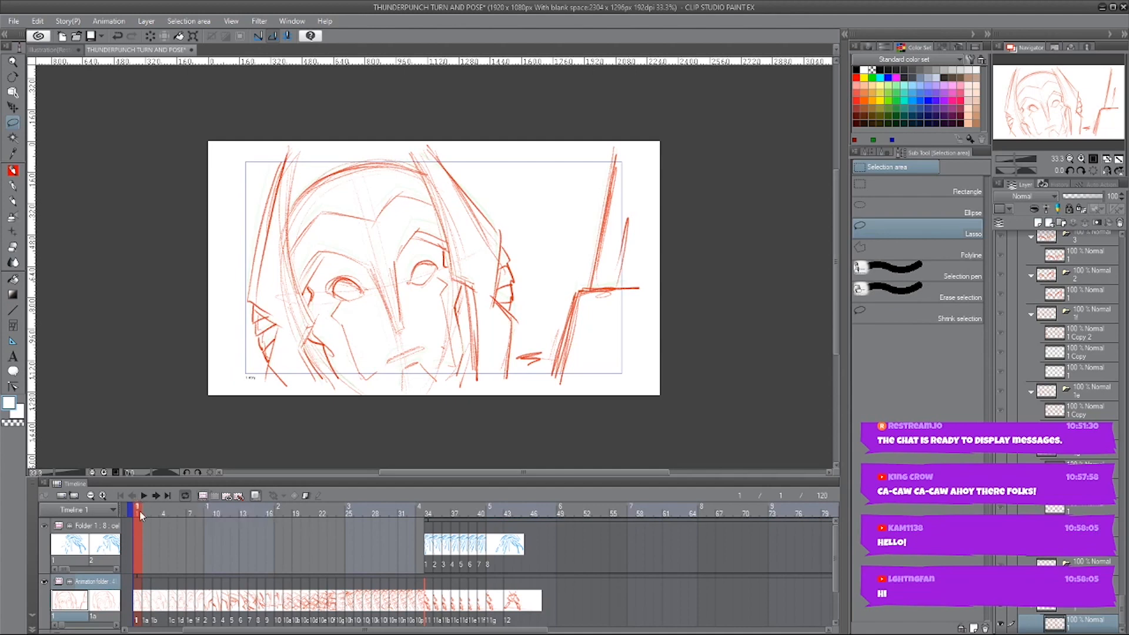
Step: Review the animation timeline from frame 1 and go to cel 12 of the red robot track at frame 43
{"action": "left_click", "coordinate": [165, 513]}
{"action": "mouse_move", "coordinate": [164, 513]}
{"action": "left_mouse_down"}
{"action": "mouse_move", "coordinate": [396, 514]}
{"action": "mouse_move", "coordinate": [138, 509]}
{"action": "left_mouse_up"}
{"action": "left_click_drag", "start_coordinate": [836, 278], "coordinate": [836, 285]}
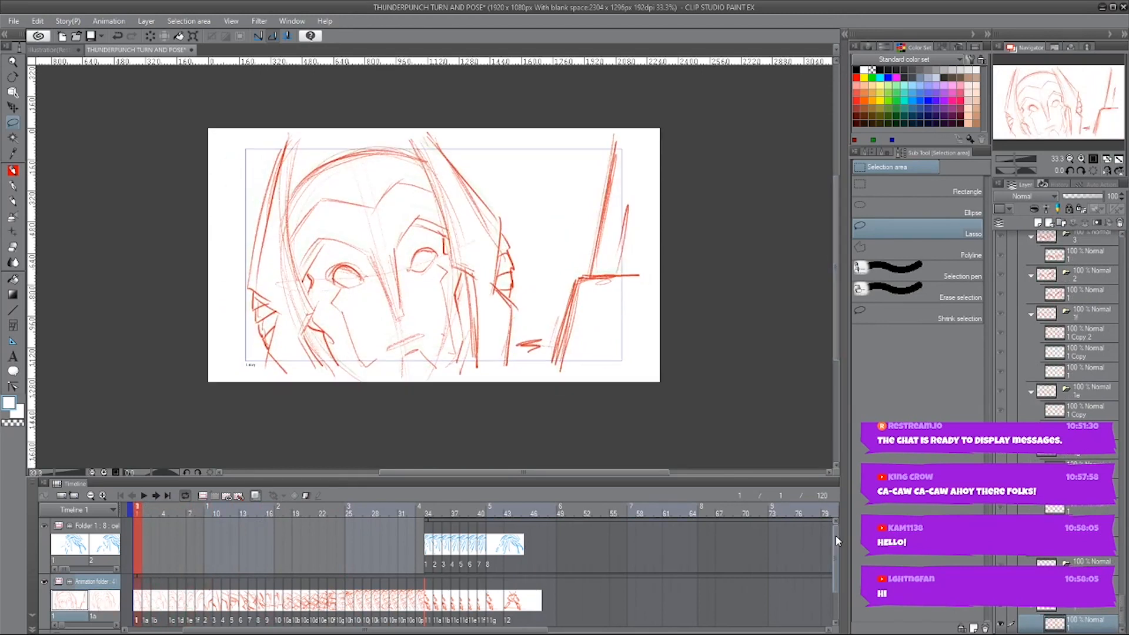
{"action": "scroll", "coordinate": [834, 544], "scroll_direction": "down", "scroll_amount": 2}
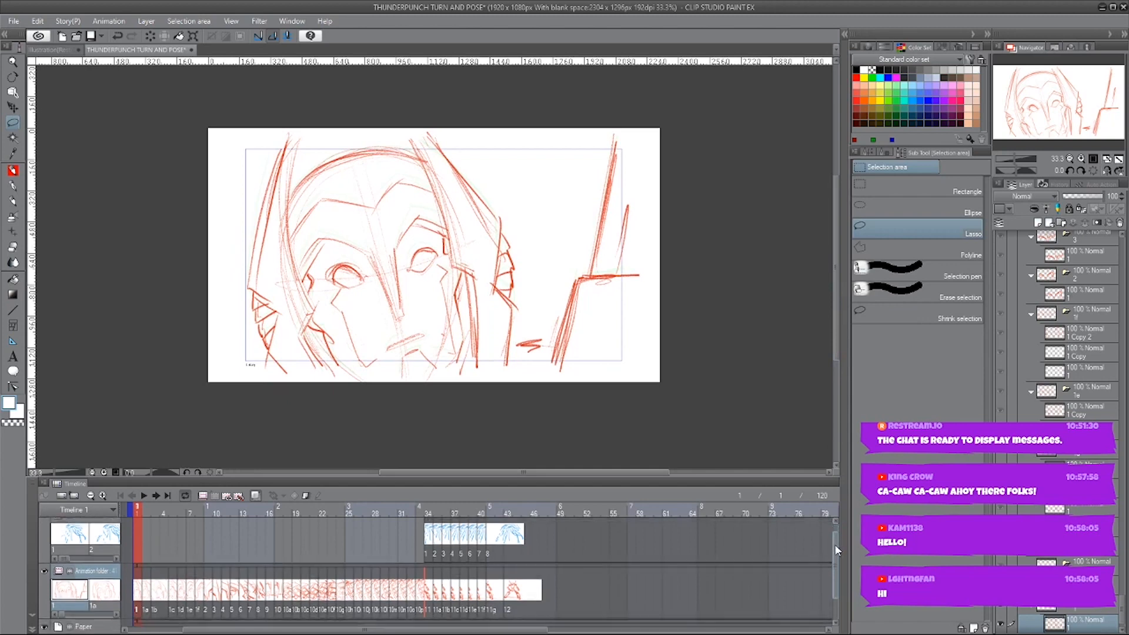
{"action": "left_click", "coordinate": [497, 536]}
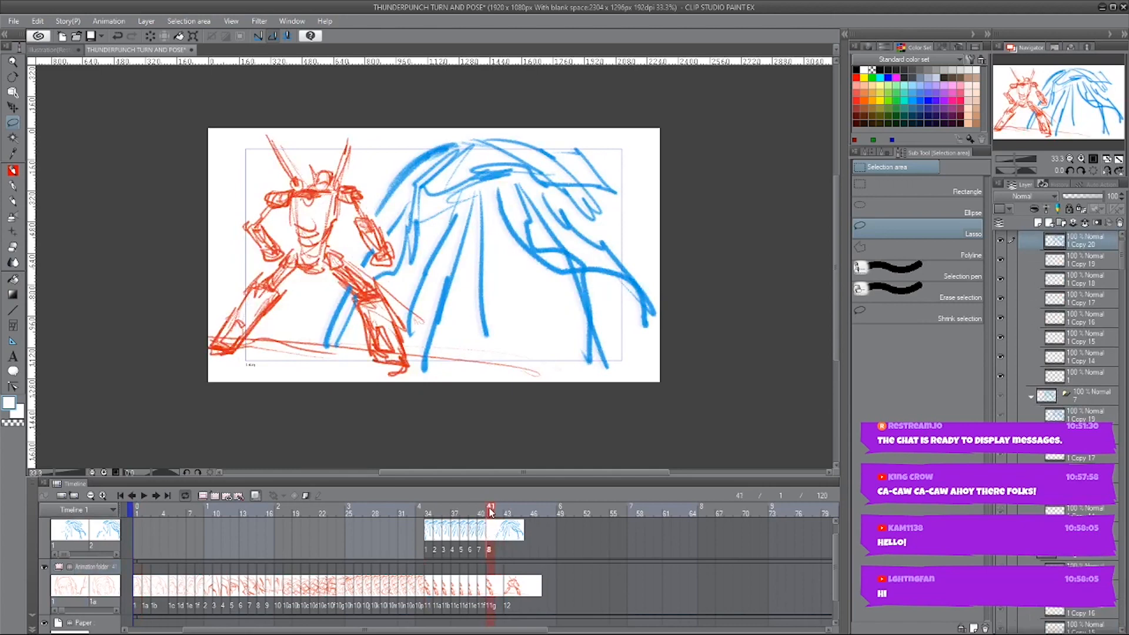
{"action": "mouse_move", "coordinate": [490, 511]}
{"action": "left_mouse_down"}
{"action": "mouse_move", "coordinate": [450, 513]}
{"action": "mouse_move", "coordinate": [501, 517]}
{"action": "mouse_move", "coordinate": [479, 528]}
{"action": "mouse_move", "coordinate": [502, 525]}
{"action": "mouse_move", "coordinate": [490, 526]}
{"action": "left_mouse_up"}
{"action": "left_click", "coordinate": [504, 583]}
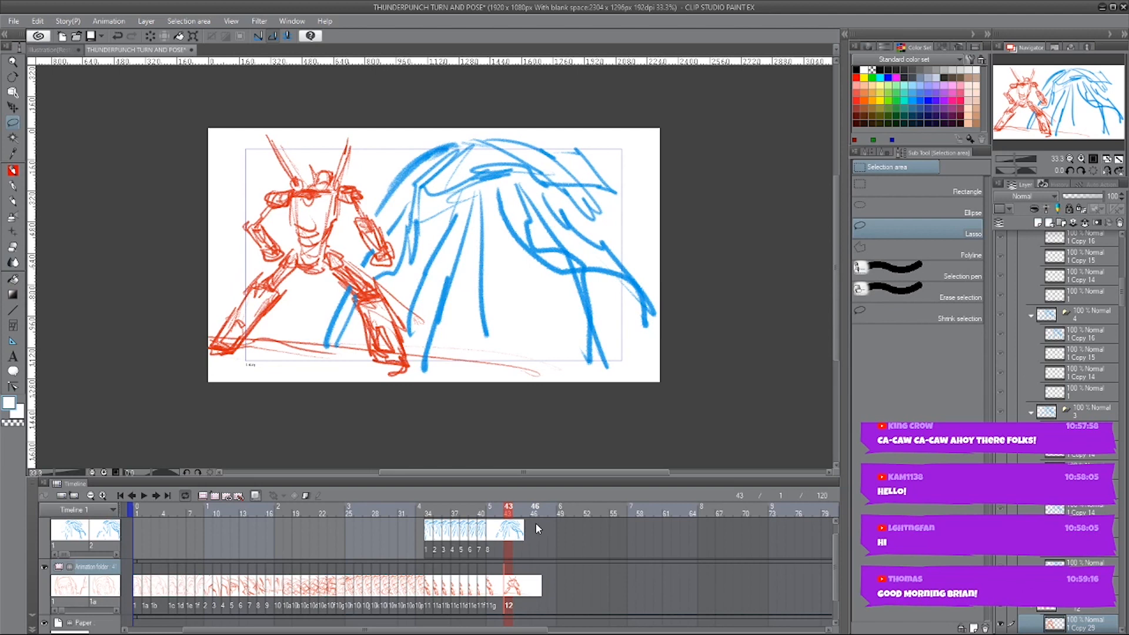
Step: Select the whole canvas on cel 12, try pasting a copy of the robot drawing in place, and undo the paste
{"action": "key", "text": "ctrl+a"}
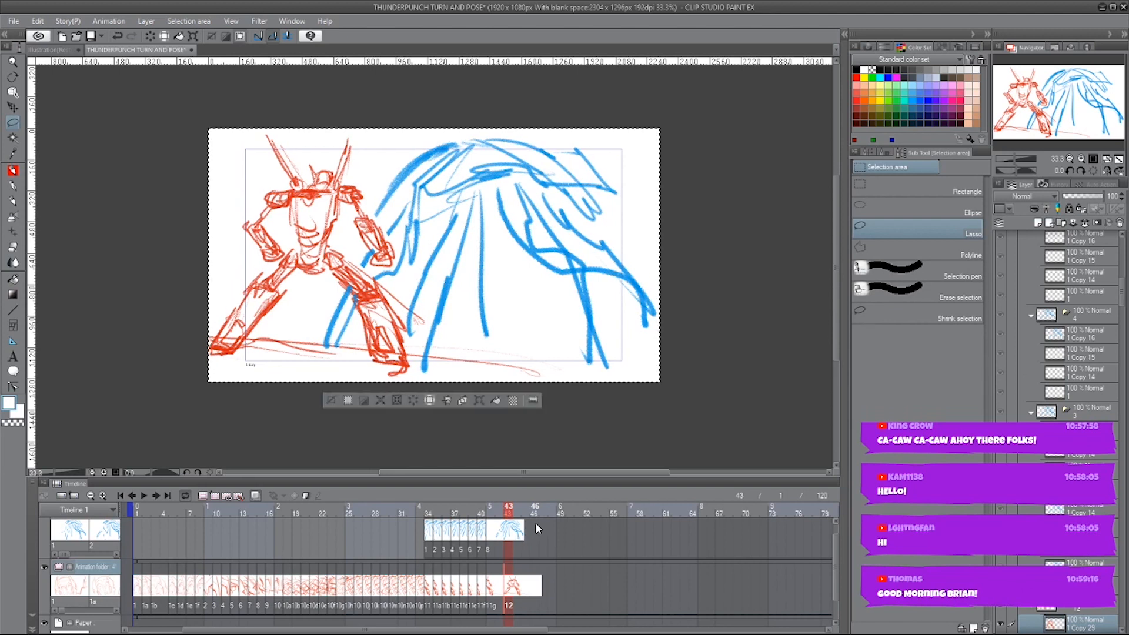
{"action": "key", "text": "ctrl+v"}
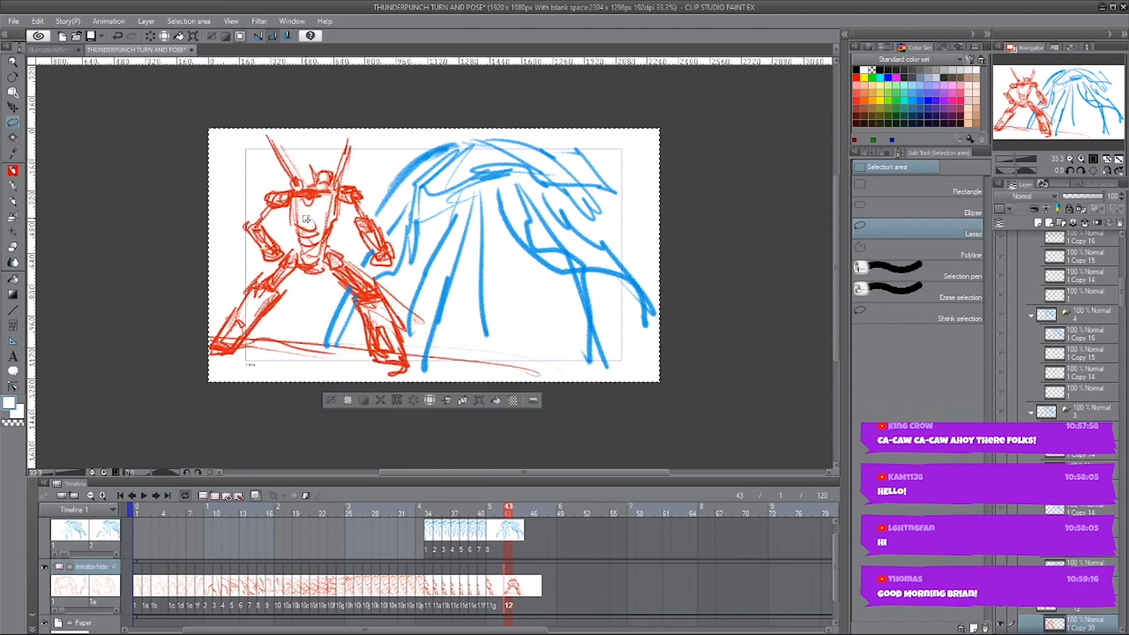
{"action": "key", "text": "ctrl+z"}
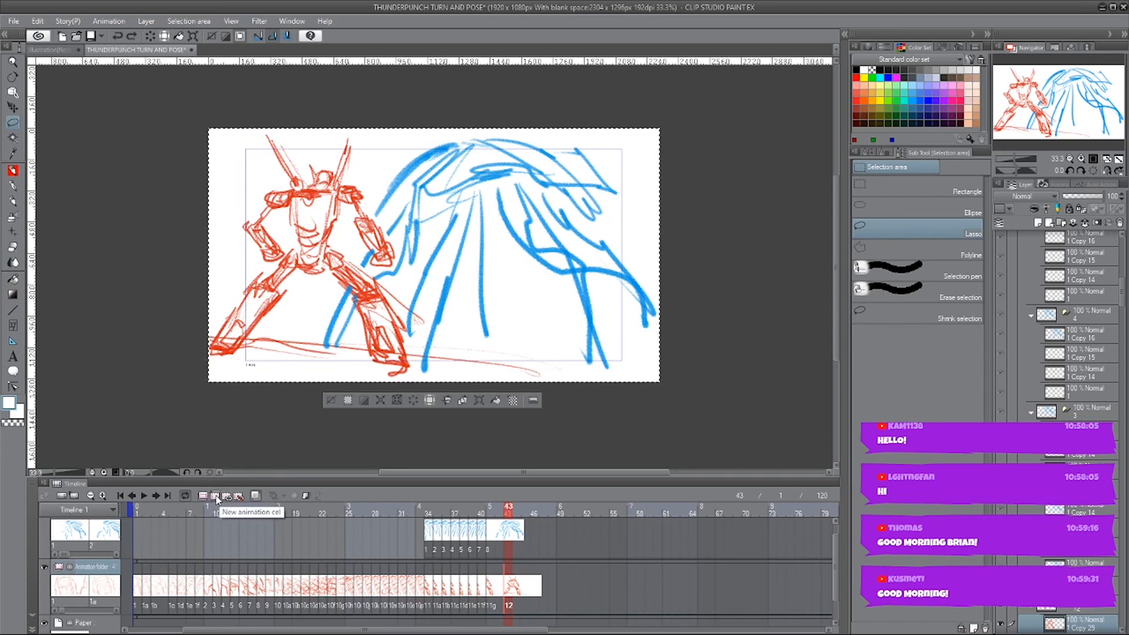
Step: Add a new animation cel at frame 45, turn off onion skin, and paste the copied robot drawing into it
{"action": "left_click", "coordinate": [215, 498]}
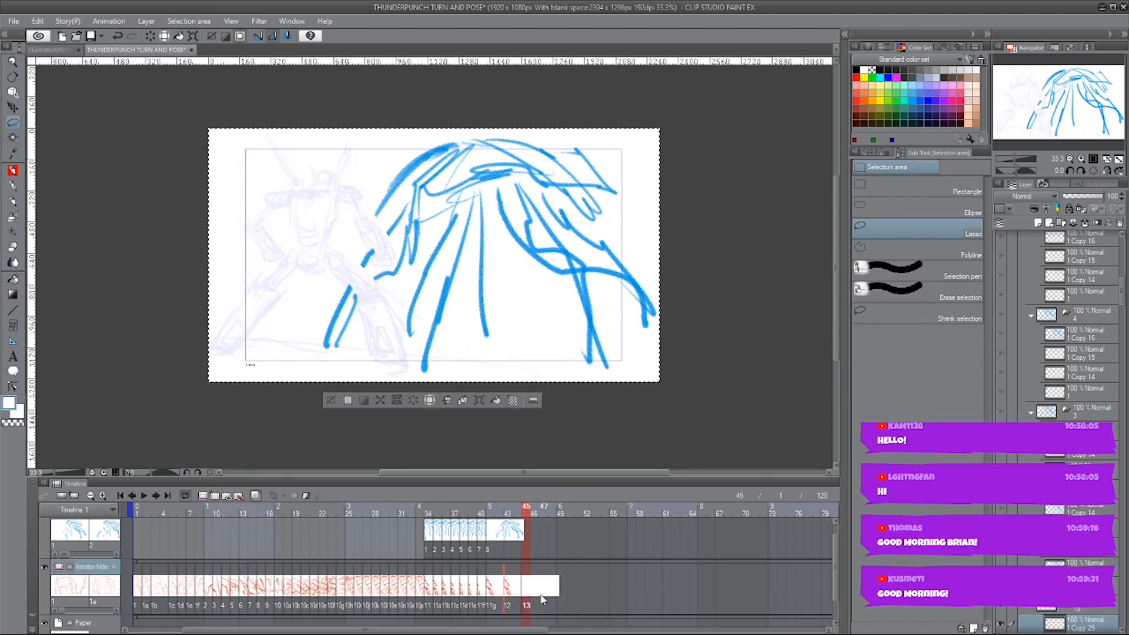
{"action": "left_click", "coordinate": [253, 495]}
{"action": "left_click", "coordinate": [254, 497]}
{"action": "left_click", "coordinate": [255, 497]}
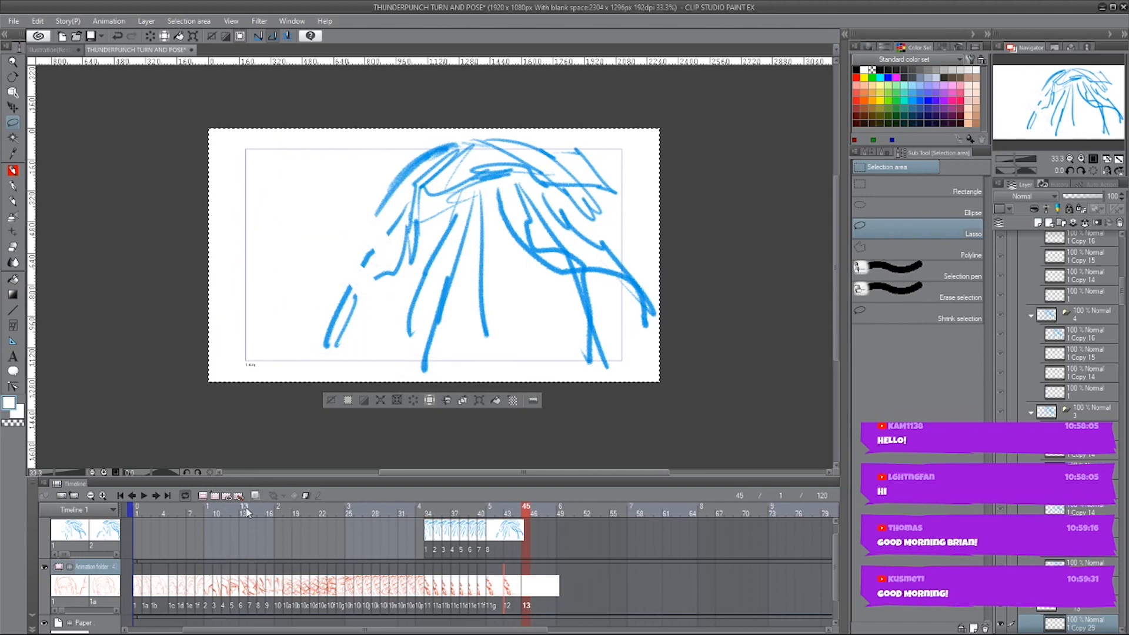
{"action": "key", "text": "ctrl+v"}
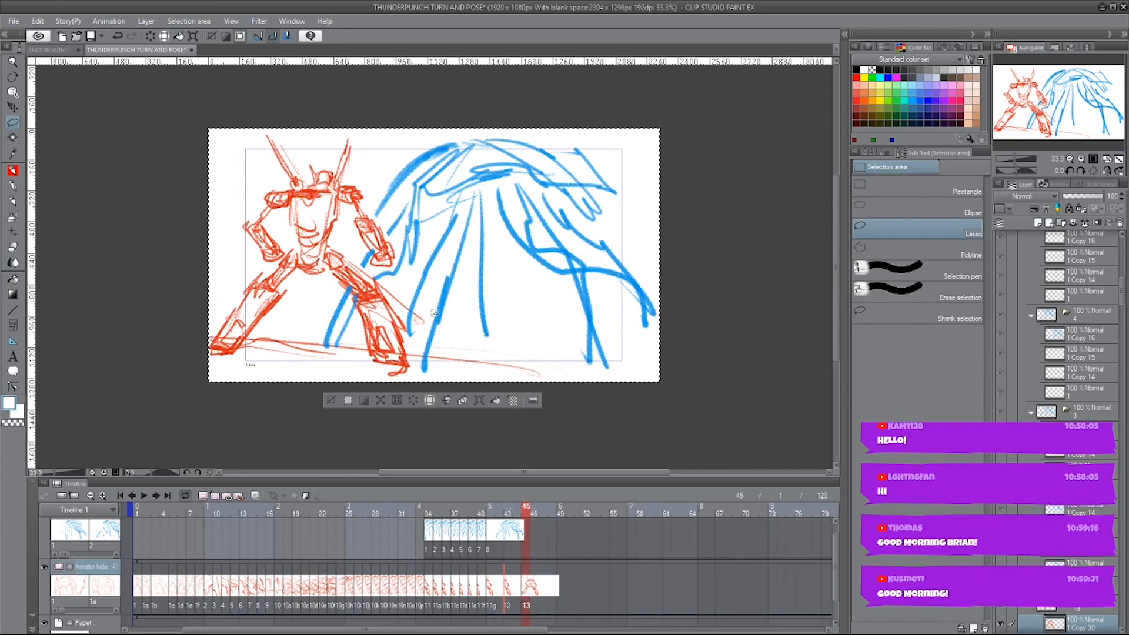
{"action": "key", "text": "ctrl+d"}
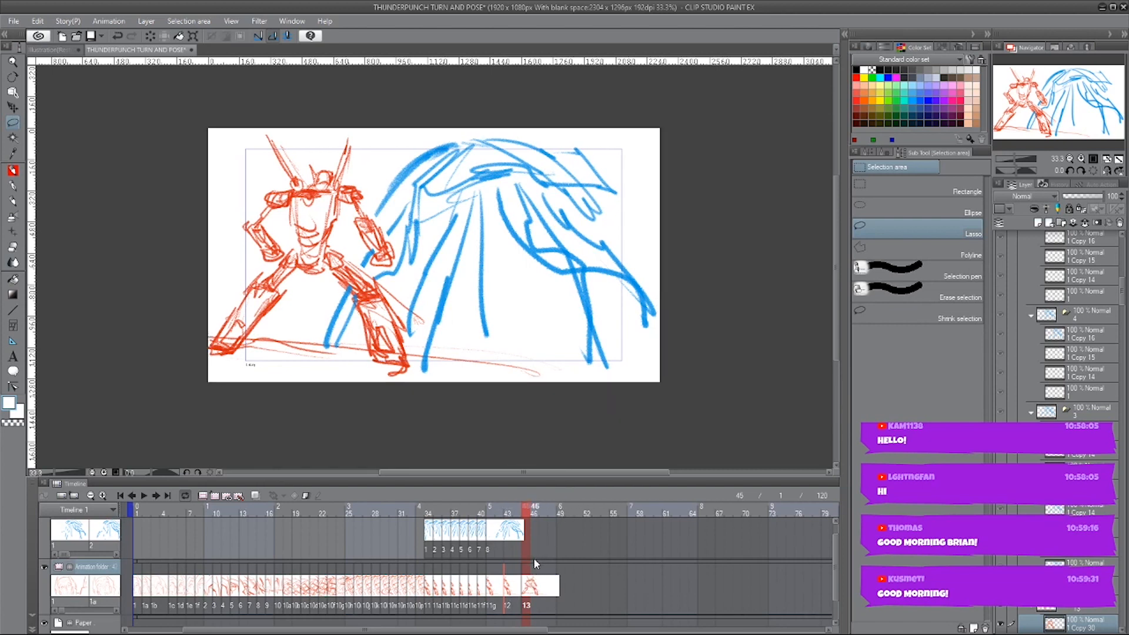
Step: Move the pasted robot drawing slightly left and up, and compare its position with the drawing on frame 44
{"action": "left_click", "coordinate": [14, 109]}
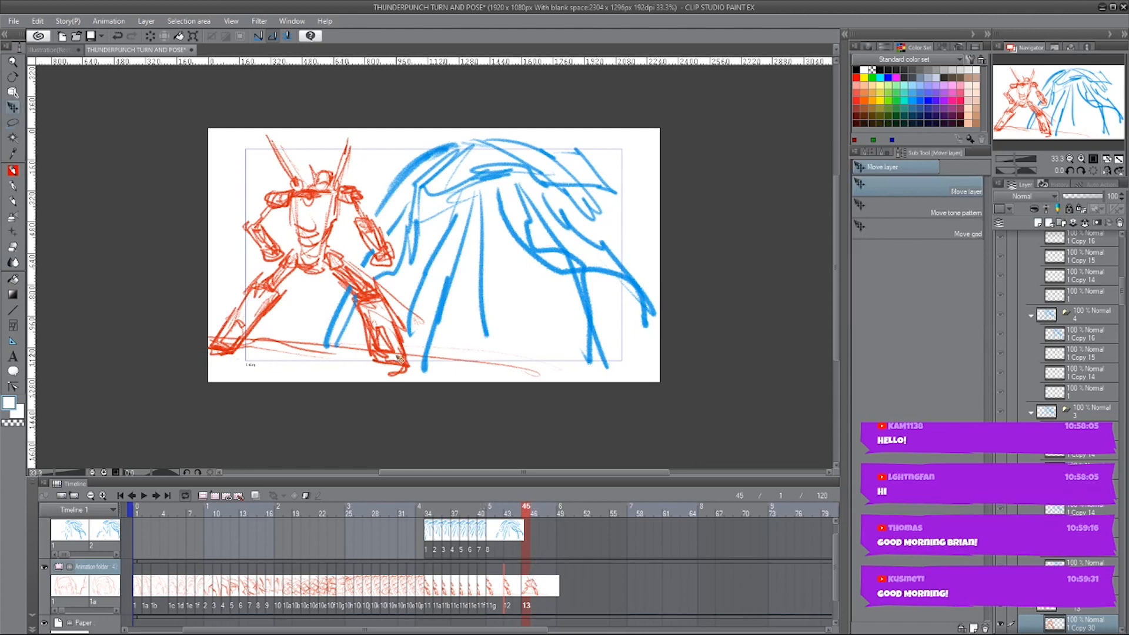
{"action": "left_click_drag", "start_coordinate": [404, 356], "coordinate": [398, 353]}
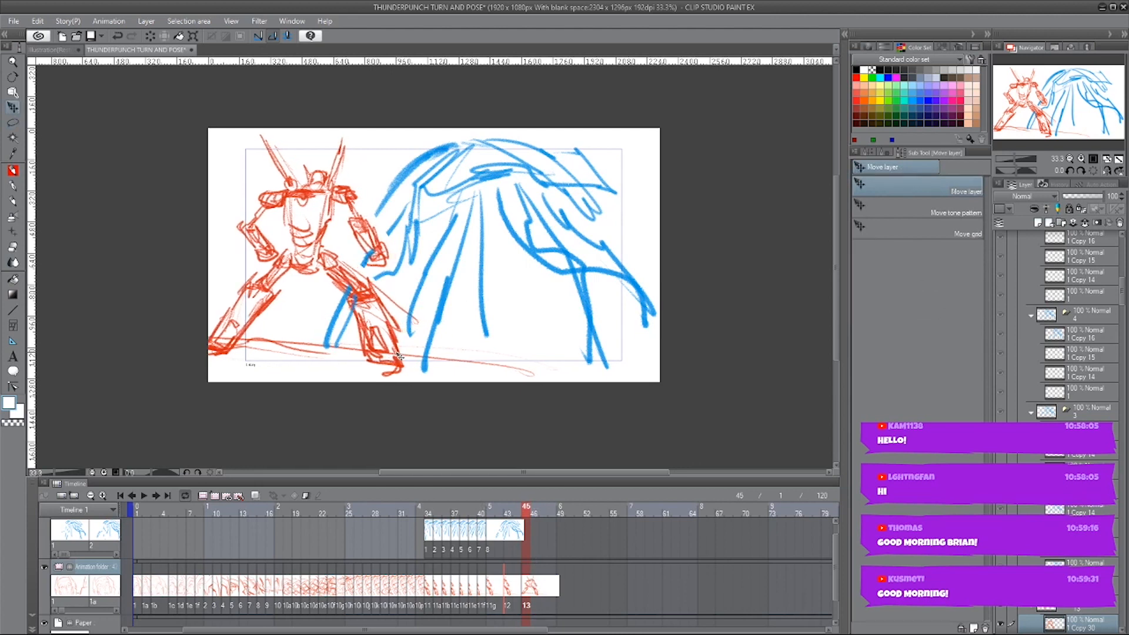
{"action": "mouse_move", "coordinate": [525, 514]}
{"action": "left_mouse_down"}
{"action": "mouse_move", "coordinate": [429, 516]}
{"action": "mouse_move", "coordinate": [529, 518]}
{"action": "mouse_move", "coordinate": [517, 514]}
{"action": "left_mouse_up"}
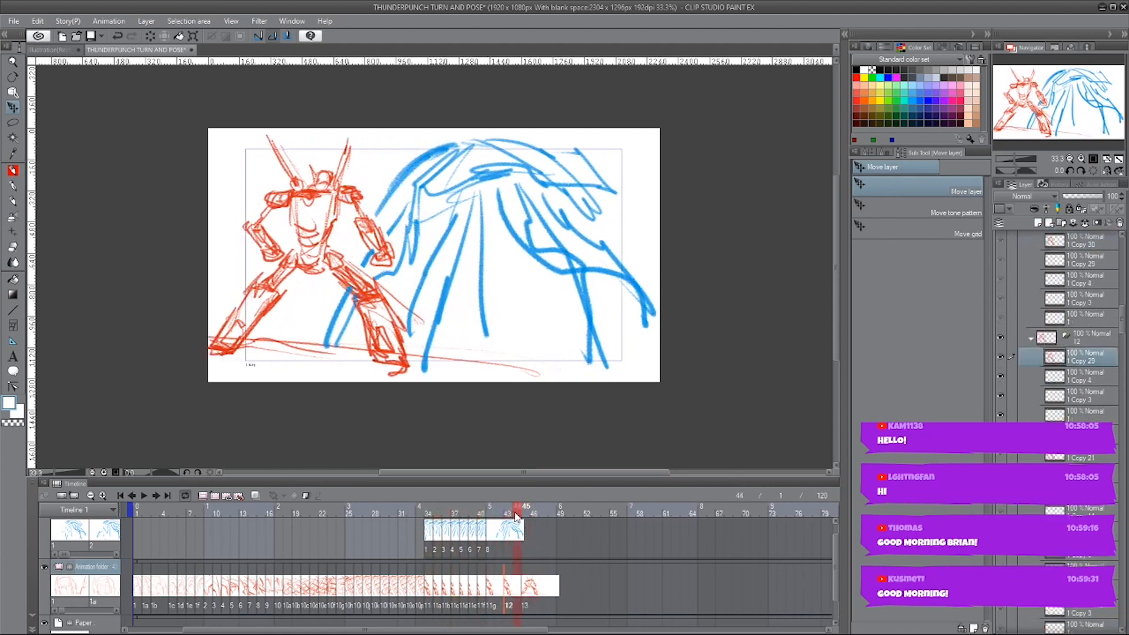
{"action": "left_click", "coordinate": [528, 586]}
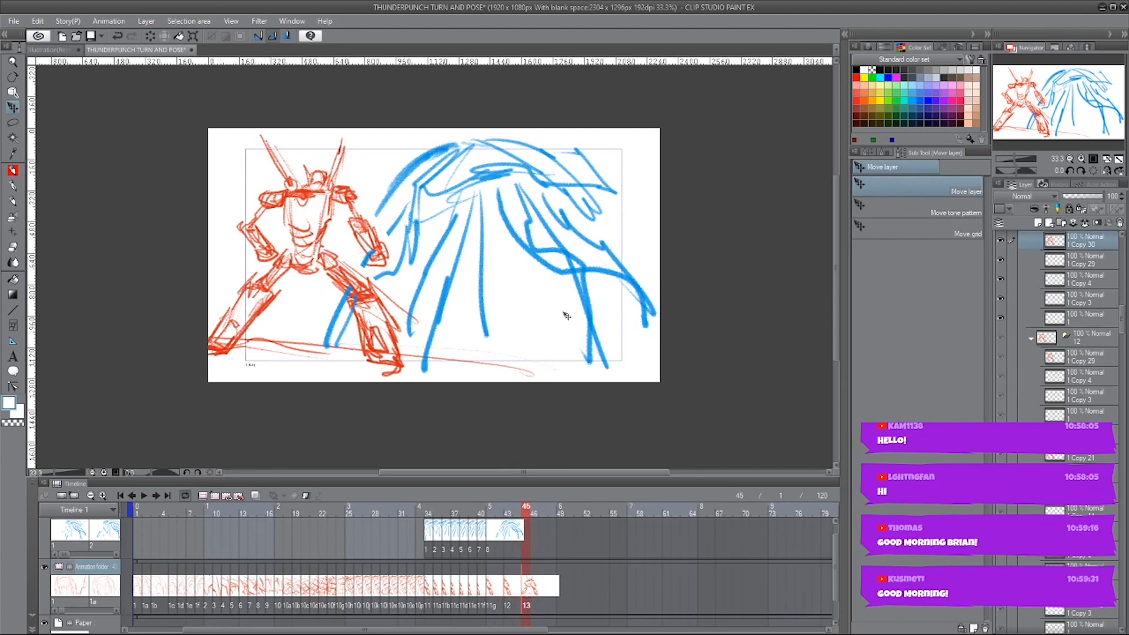
{"action": "scroll", "coordinate": [1074, 294], "scroll_direction": "up", "scroll_amount": 4}
{"action": "scroll", "coordinate": [1074, 297], "scroll_direction": "up", "scroll_amount": 3}
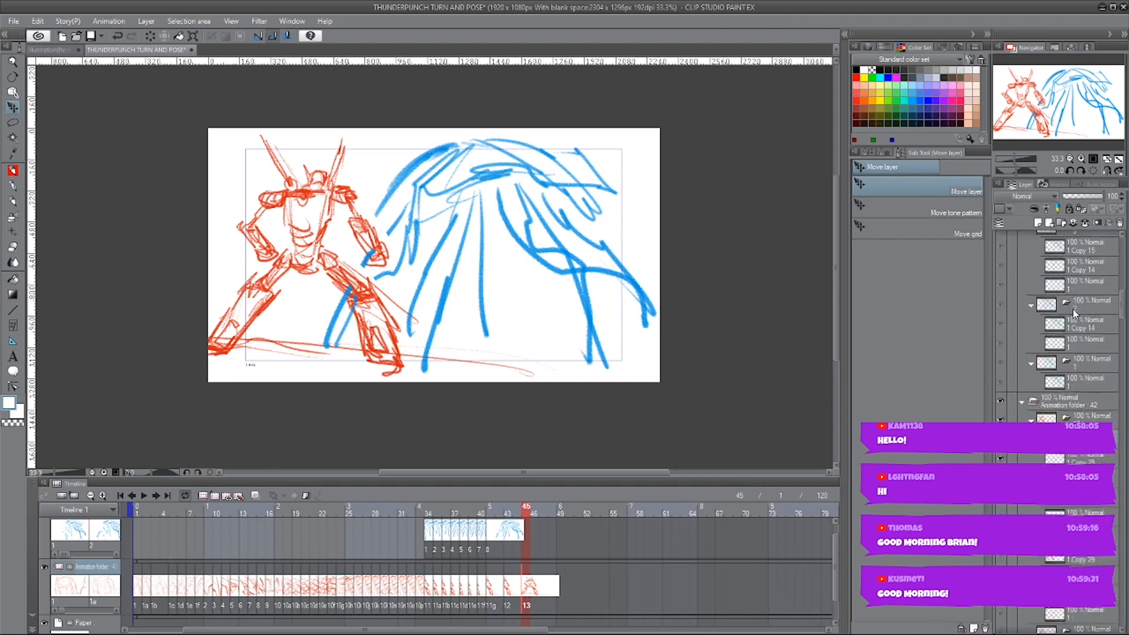
{"action": "left_click", "coordinate": [1031, 420]}
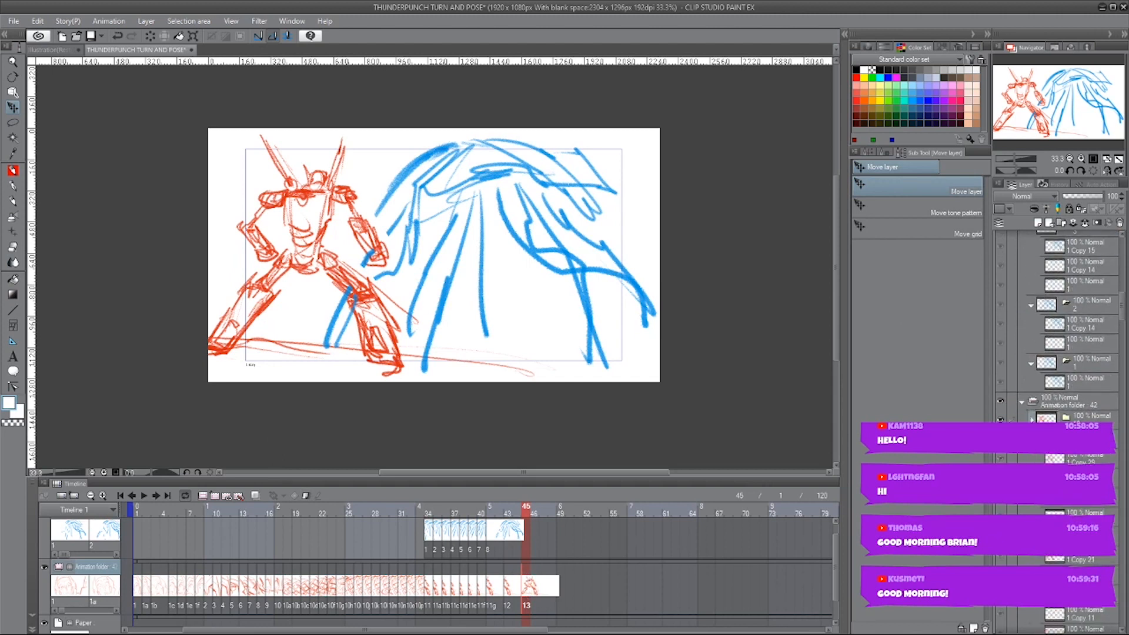
{"action": "left_click", "coordinate": [1031, 420]}
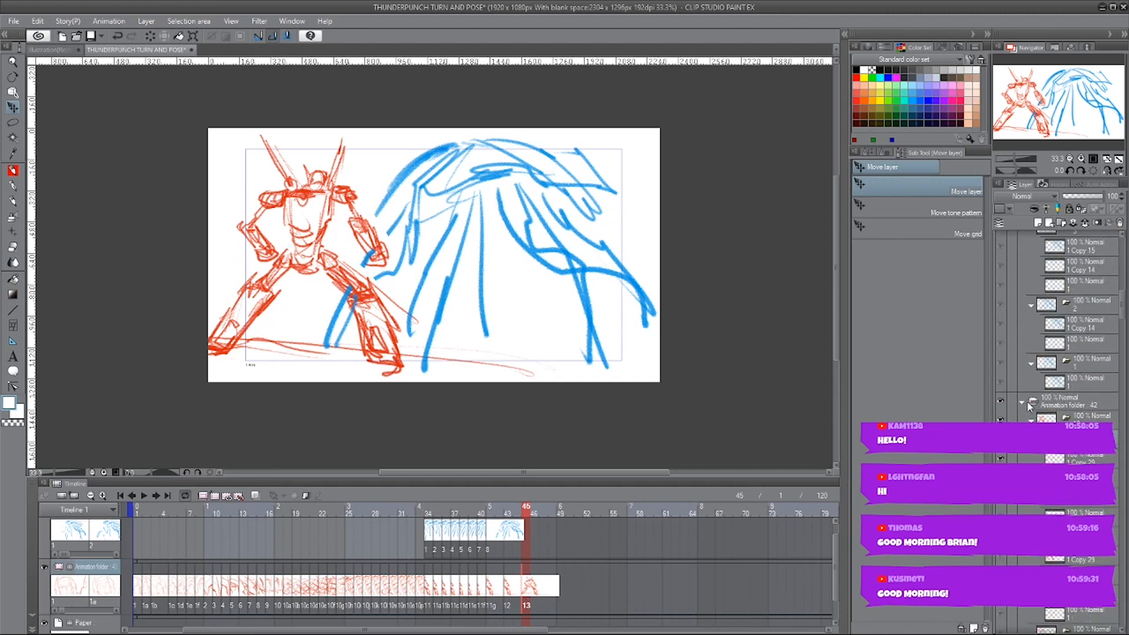
{"action": "left_click", "coordinate": [1088, 417]}
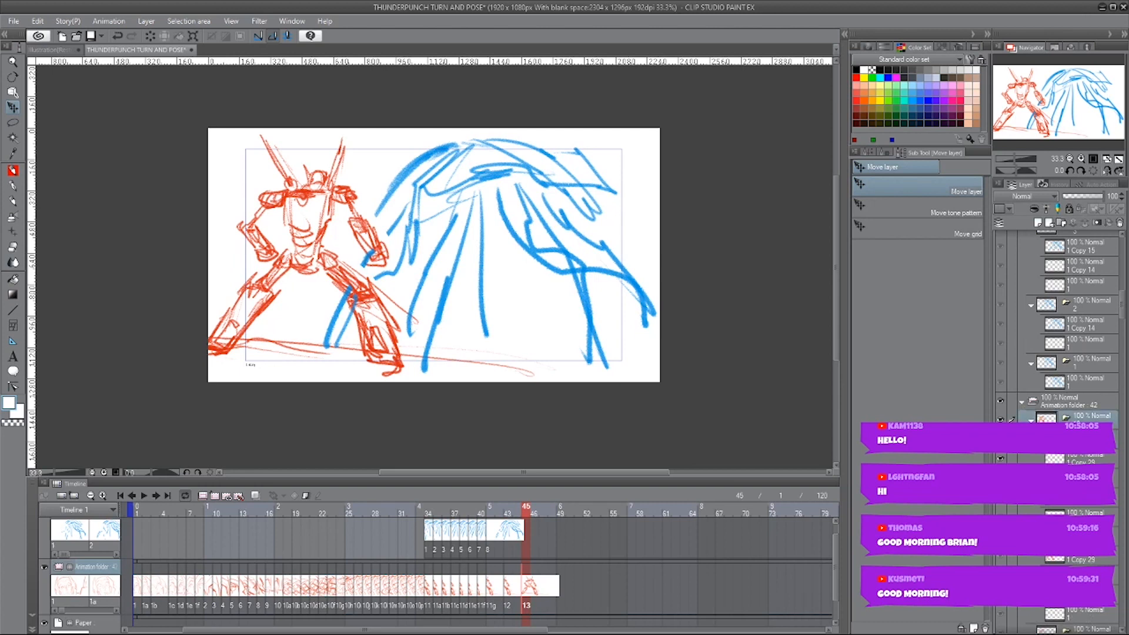
{"action": "right_click", "coordinate": [1088, 417]}
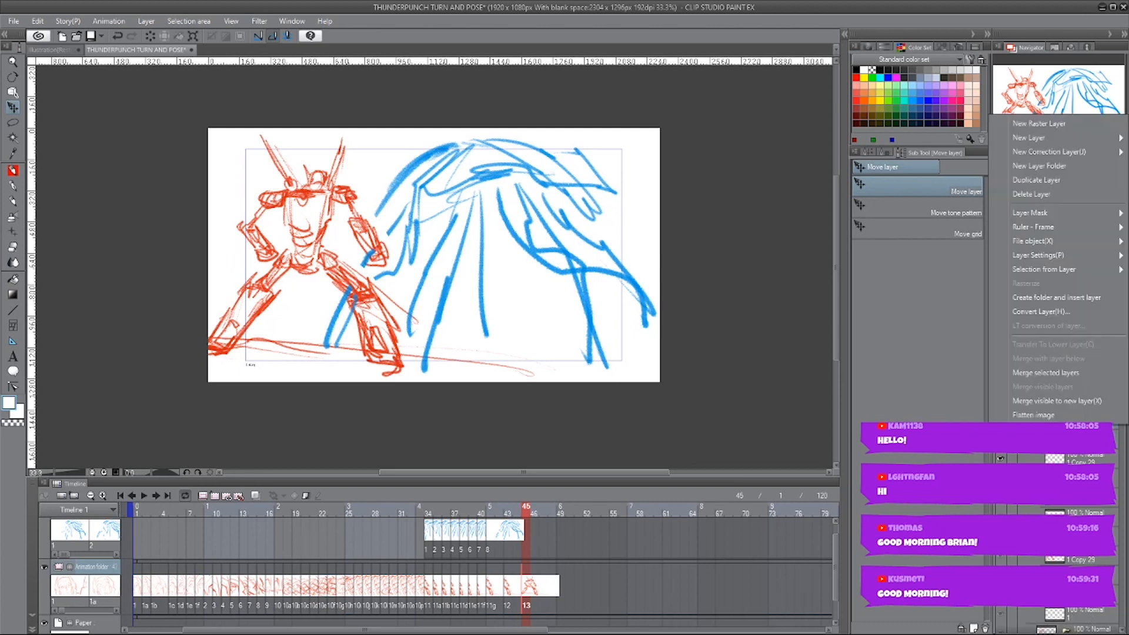
{"action": "left_click", "coordinate": [965, 383]}
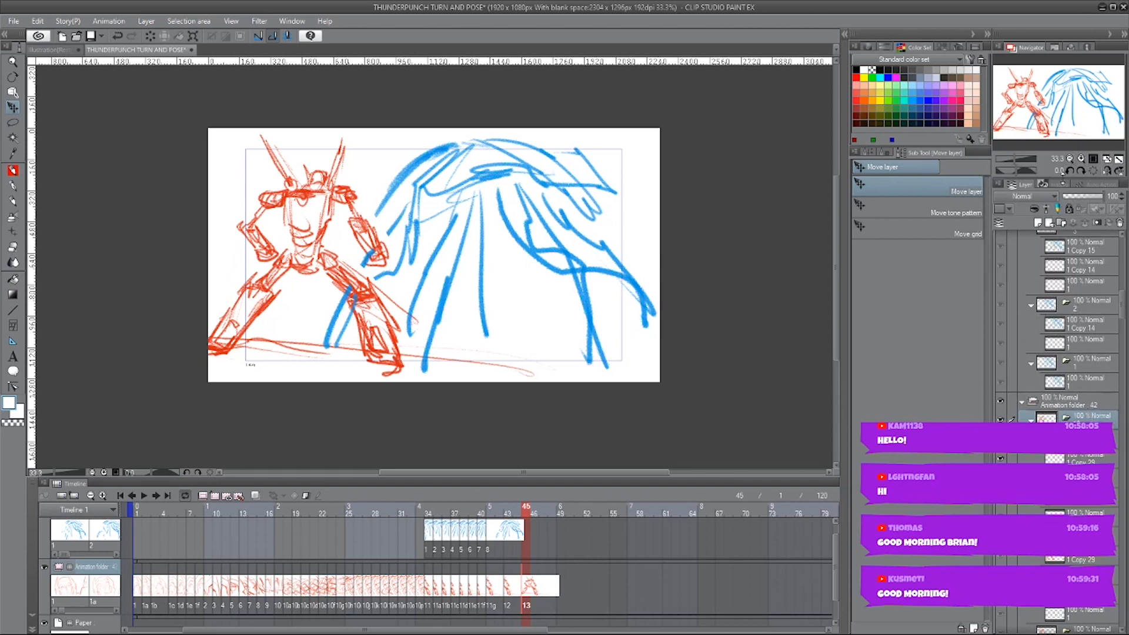
Step: Add a raster layer named 14 to the robot's animation folder and assign it as the cel on frame 46
{"action": "left_click", "coordinate": [1093, 403]}
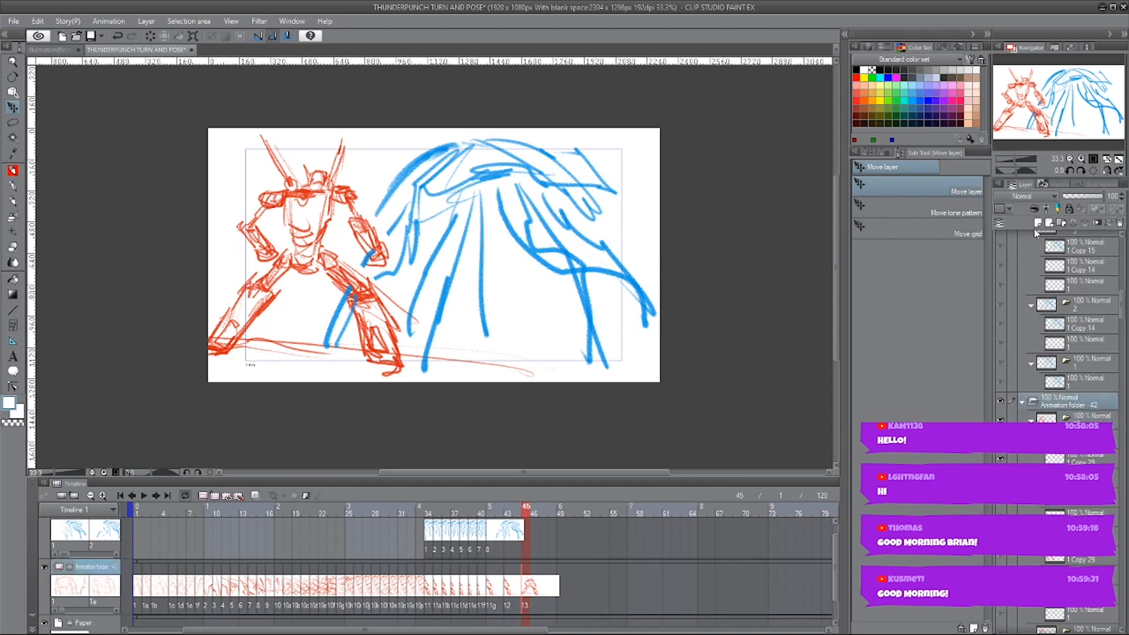
{"action": "left_click", "coordinate": [1037, 223]}
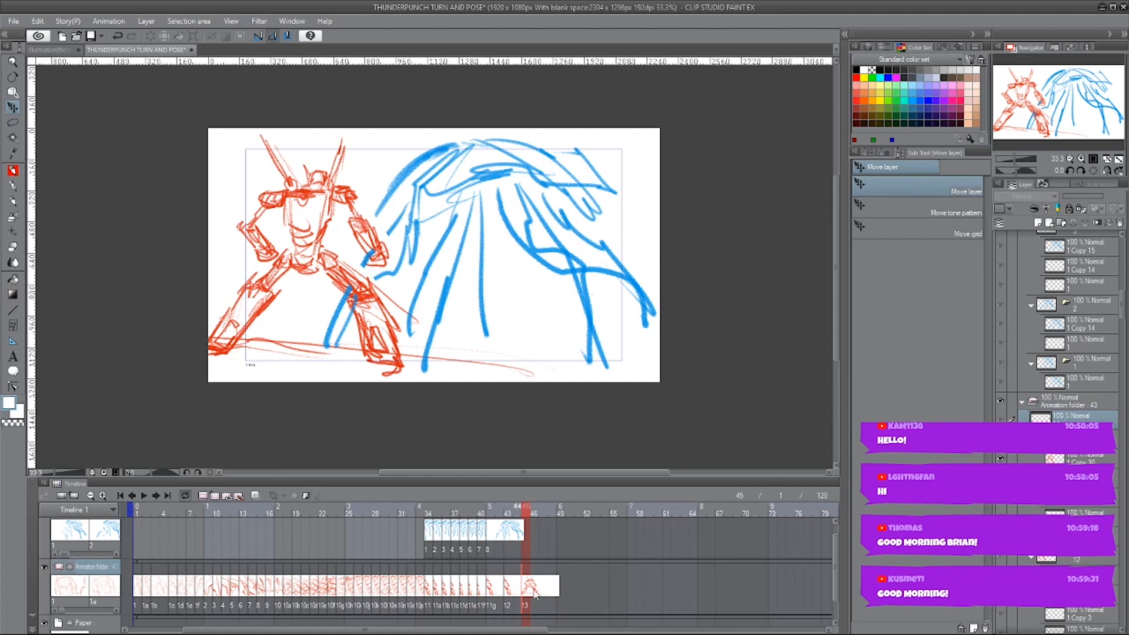
{"action": "double_click", "coordinate": [1068, 423]}
{"action": "type", "text": "13"}
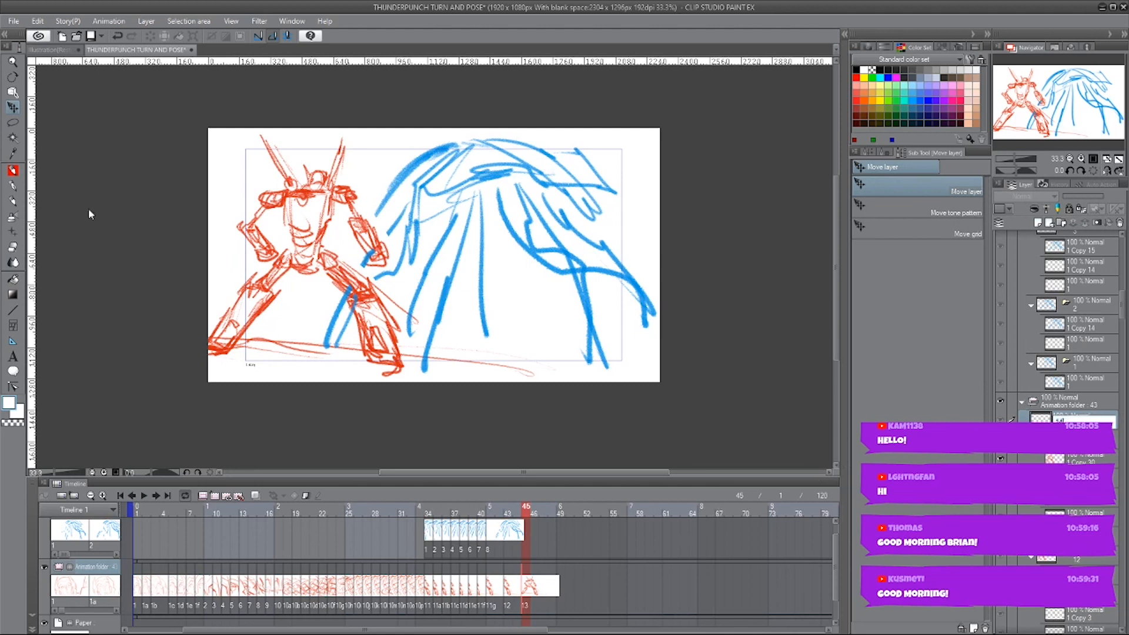
{"action": "key", "text": "Return"}
{"action": "right_click", "coordinate": [535, 584]}
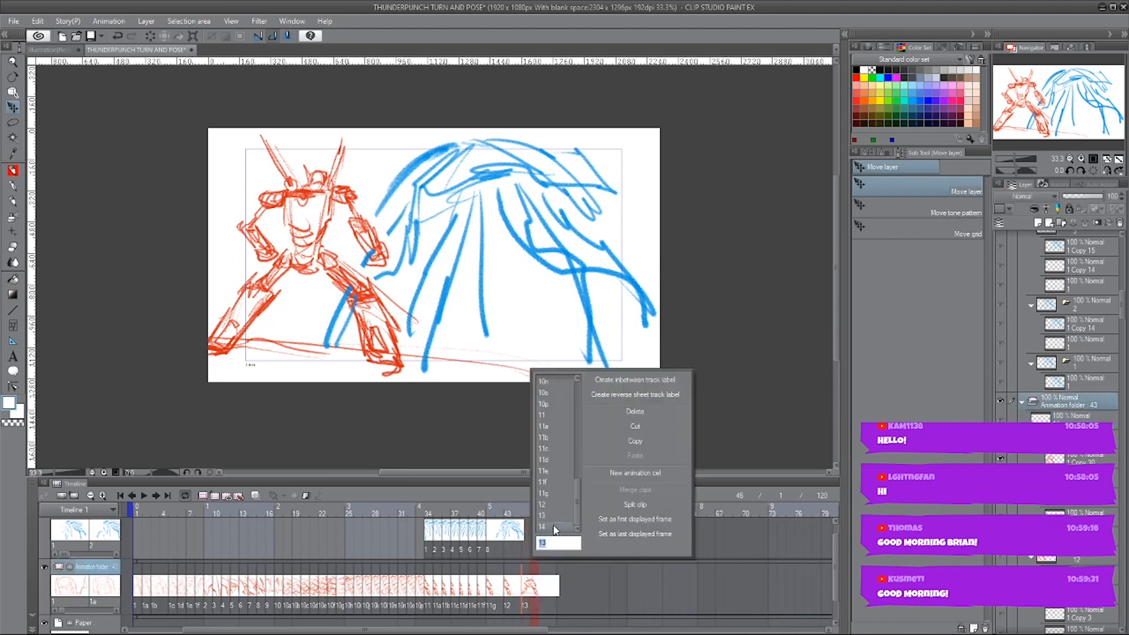
{"action": "left_click", "coordinate": [553, 528]}
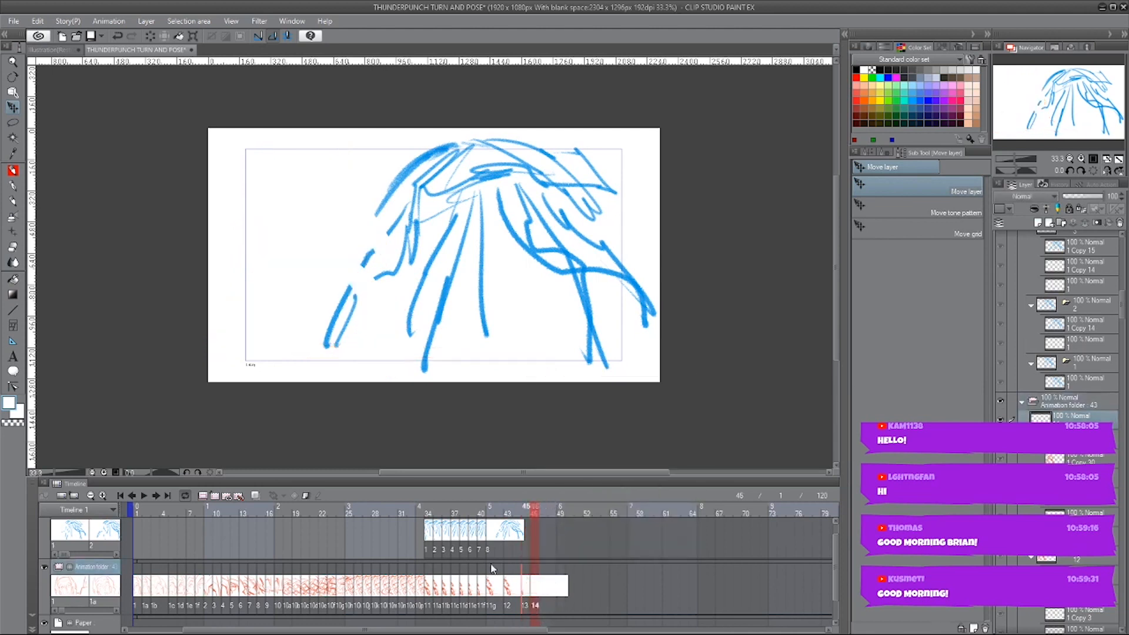
Step: Copy the robot drawing from cel 12, paste it as a new layer in the animation folder, and assign that cel to frame 47
{"action": "left_click", "coordinate": [509, 588]}
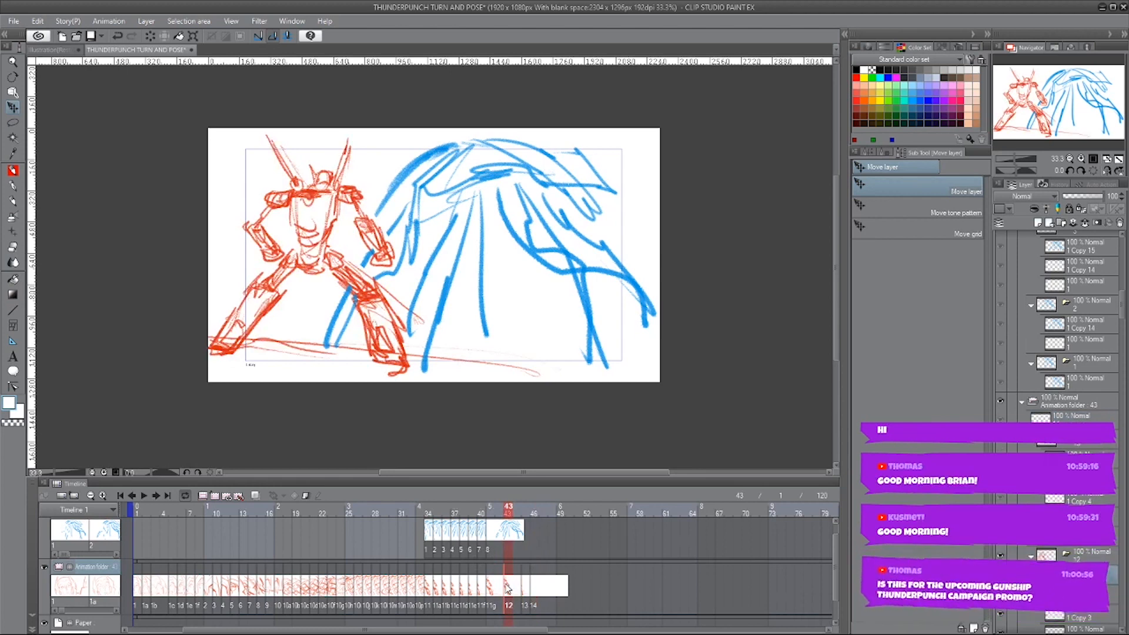
{"action": "key", "text": "ctrl+a"}
{"action": "left_click", "coordinate": [538, 591]}
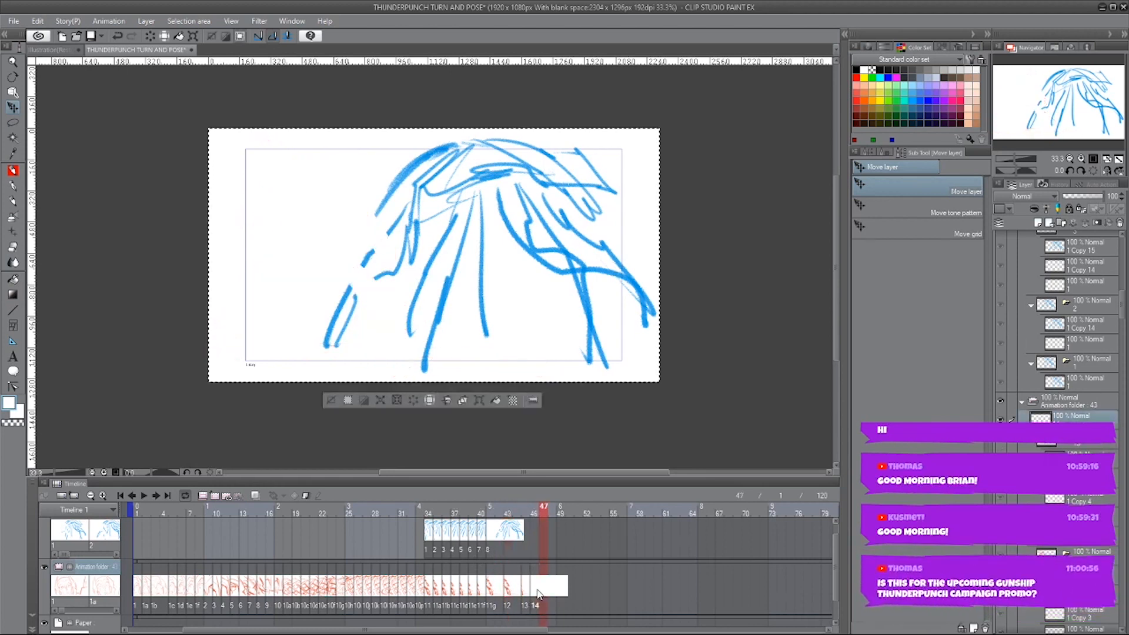
{"action": "left_click", "coordinate": [534, 593]}
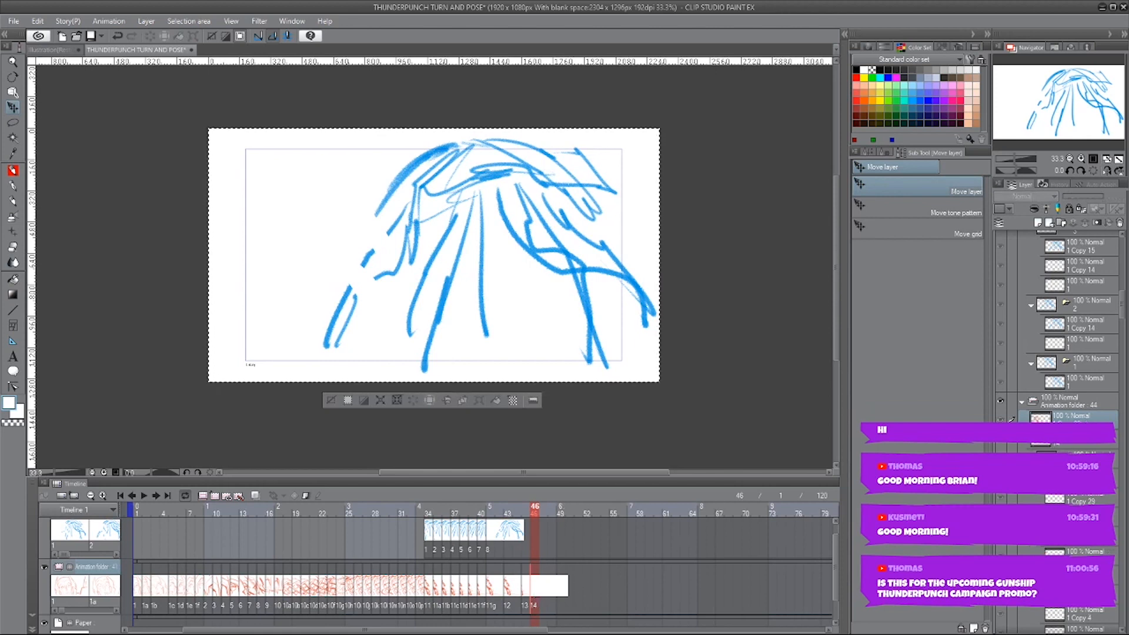
{"action": "right_click", "coordinate": [544, 597]}
{"action": "left_click", "coordinate": [565, 527]}
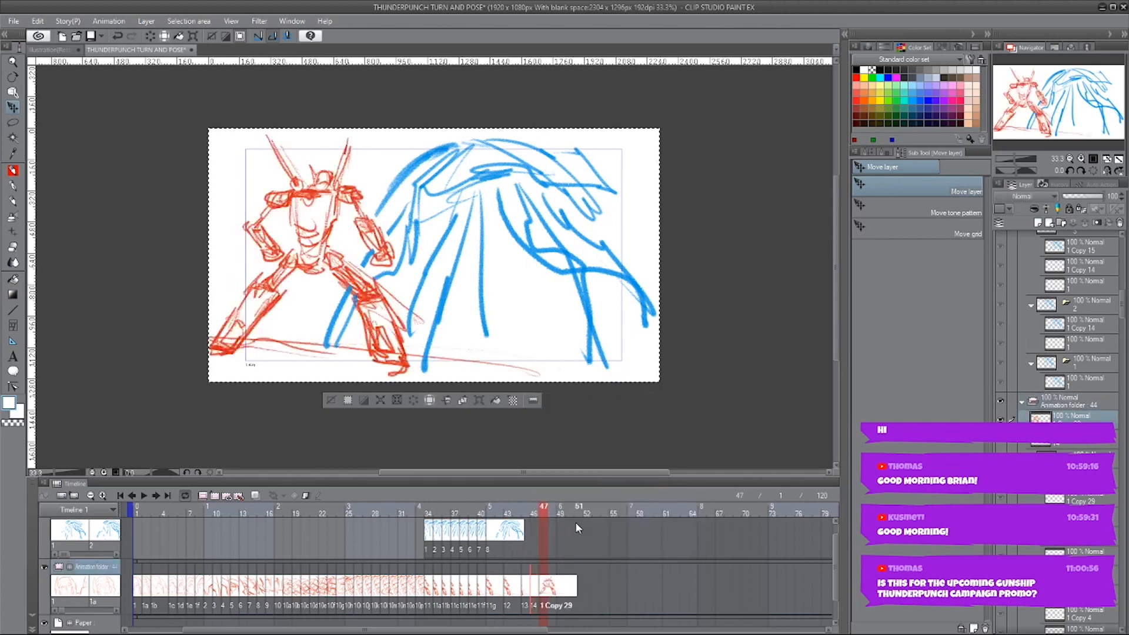
Step: Undo the recent cel edits back to the state before cel 13 was added after cel 12
{"action": "key", "text": "ctrl+z"}
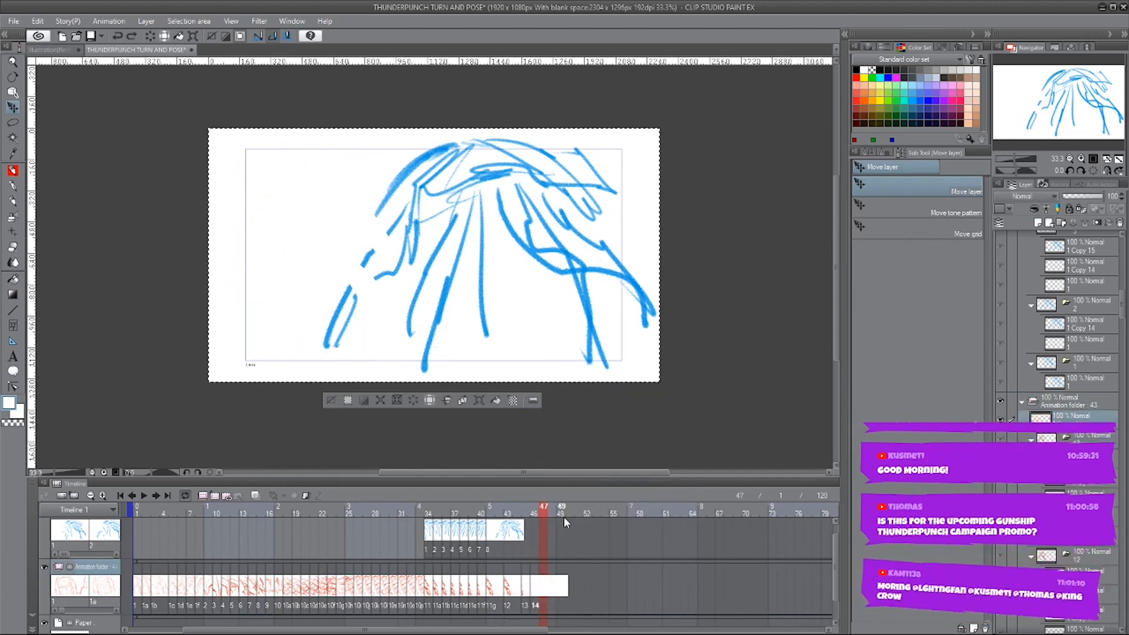
{"action": "key", "text": "ctrl+z"}
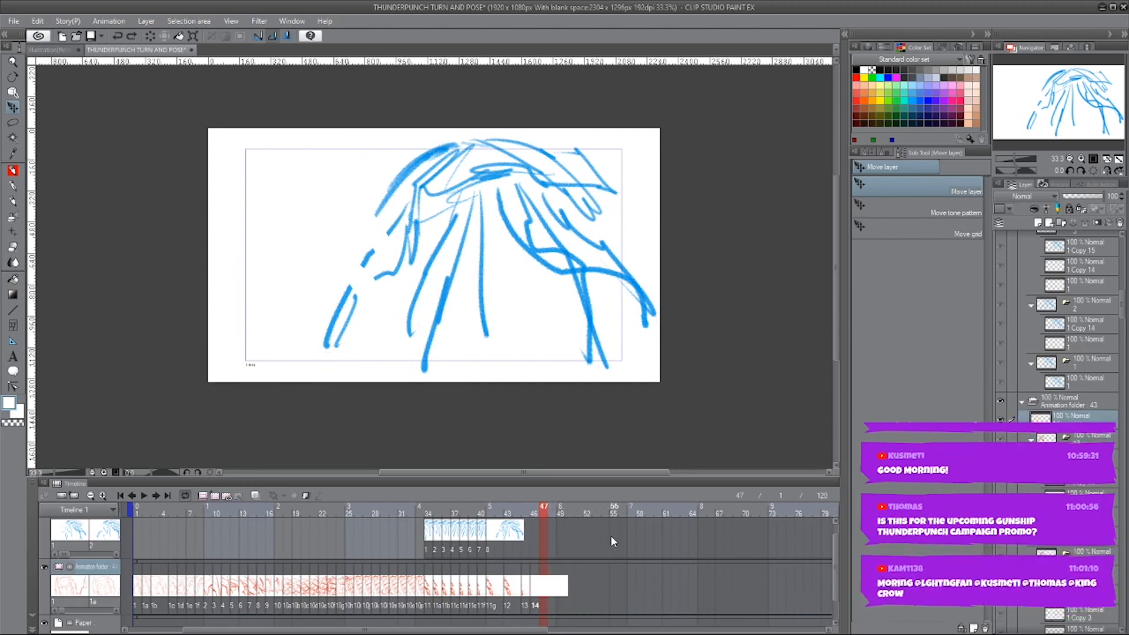
{"action": "key", "text": "ctrl+z"}
{"action": "key", "text": "ctrl+z"}
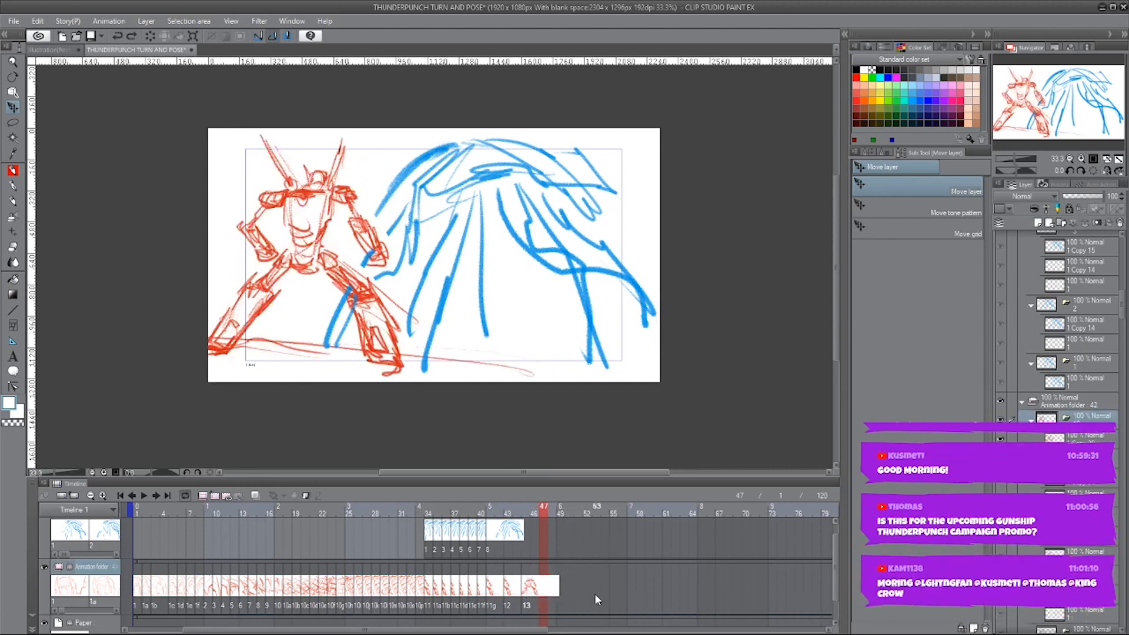
{"action": "key", "text": "ctrl+z"}
{"action": "key", "text": "ctrl+z"}
{"action": "key", "text": "ctrl+z"}
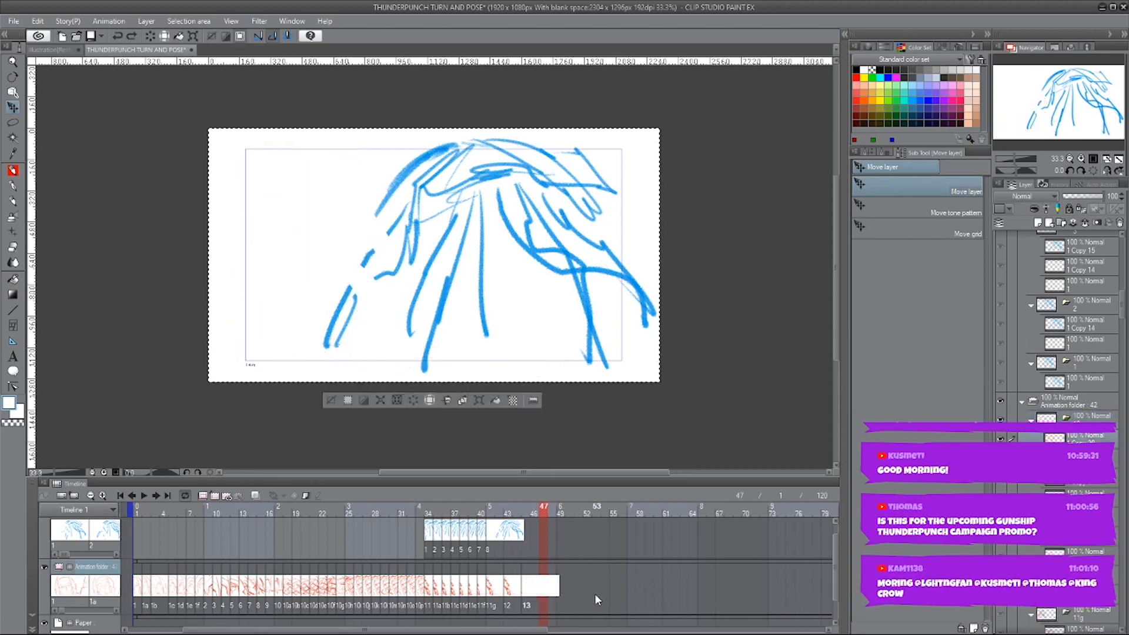
{"action": "key", "text": "ctrl+z"}
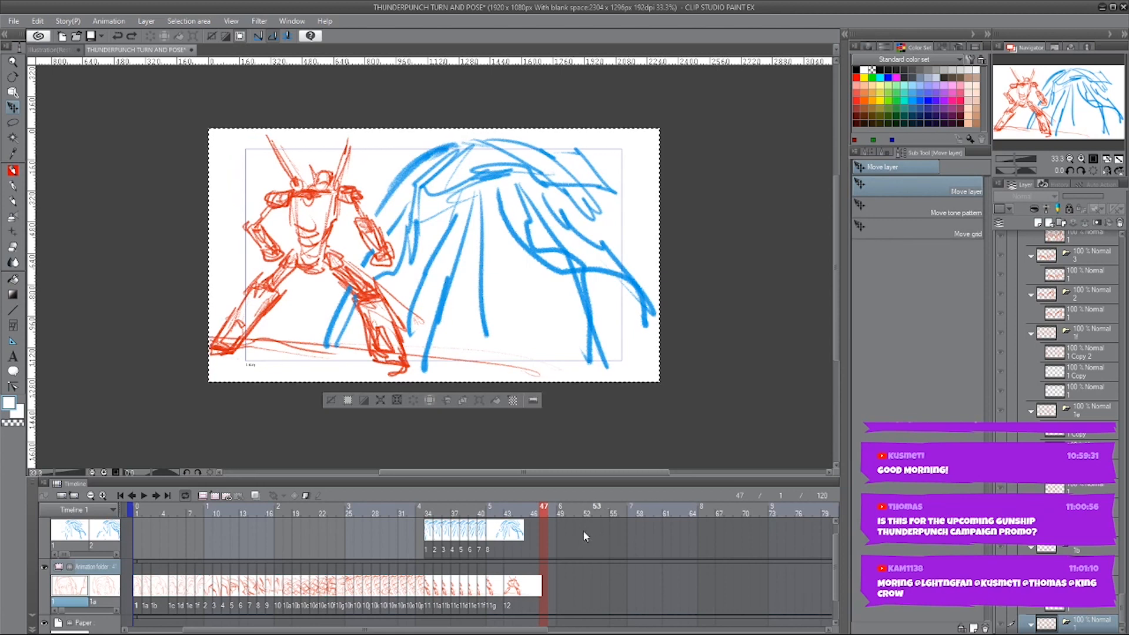
{"action": "left_click_drag", "start_coordinate": [834, 326], "coordinate": [837, 325]}
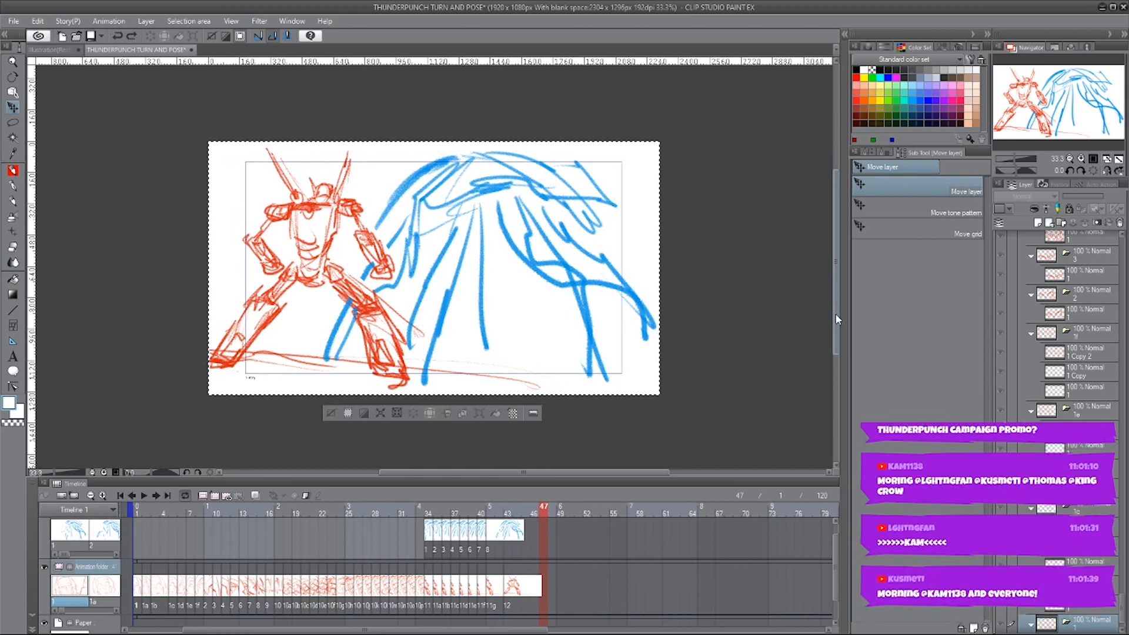
{"action": "left_click_drag", "start_coordinate": [836, 314], "coordinate": [836, 308]}
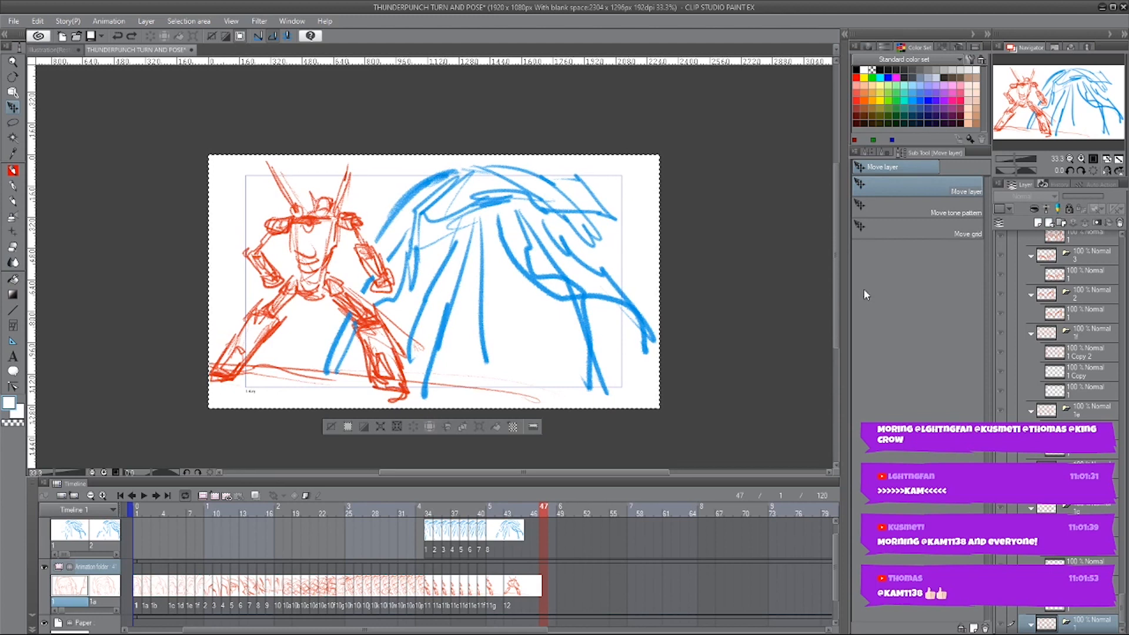
Step: Try adding a cel on frame 45 with a pasted copy of the robot drawing from cel 12, and undo it
{"action": "left_click", "coordinate": [491, 513]}
{"action": "left_click_drag", "start_coordinate": [491, 512], "coordinate": [508, 514]}
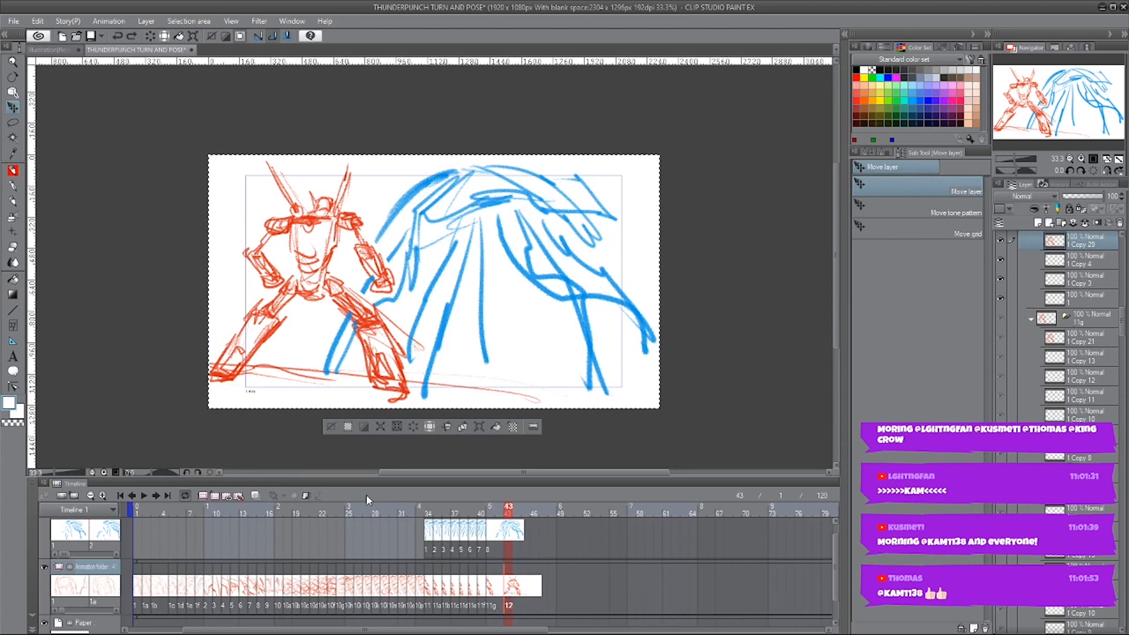
{"action": "left_click", "coordinate": [216, 497]}
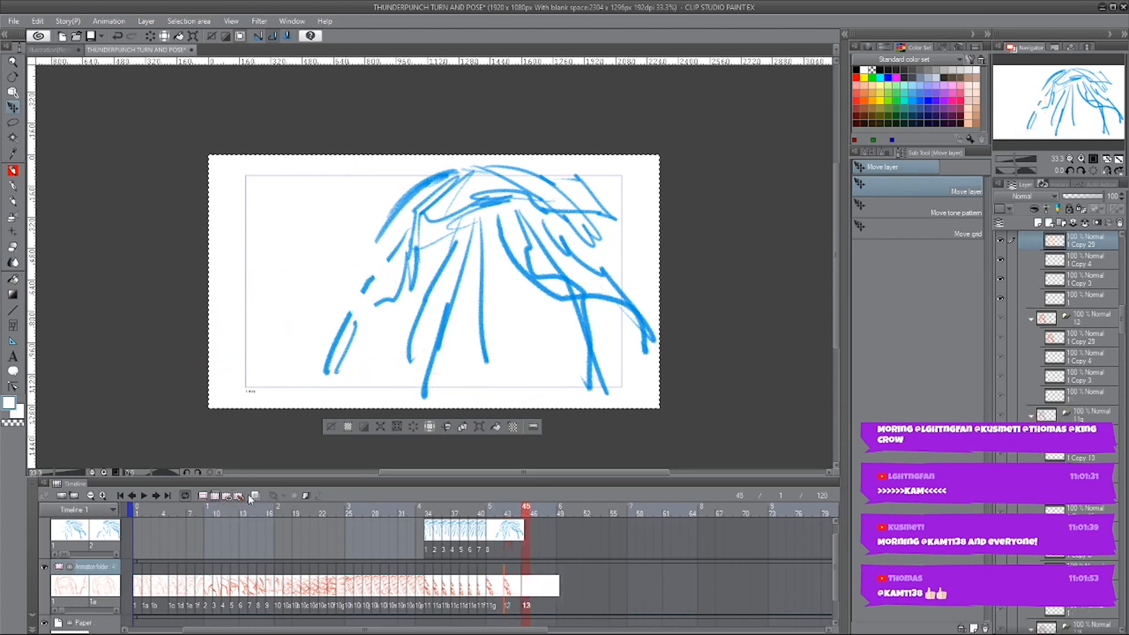
{"action": "left_click", "coordinate": [509, 586]}
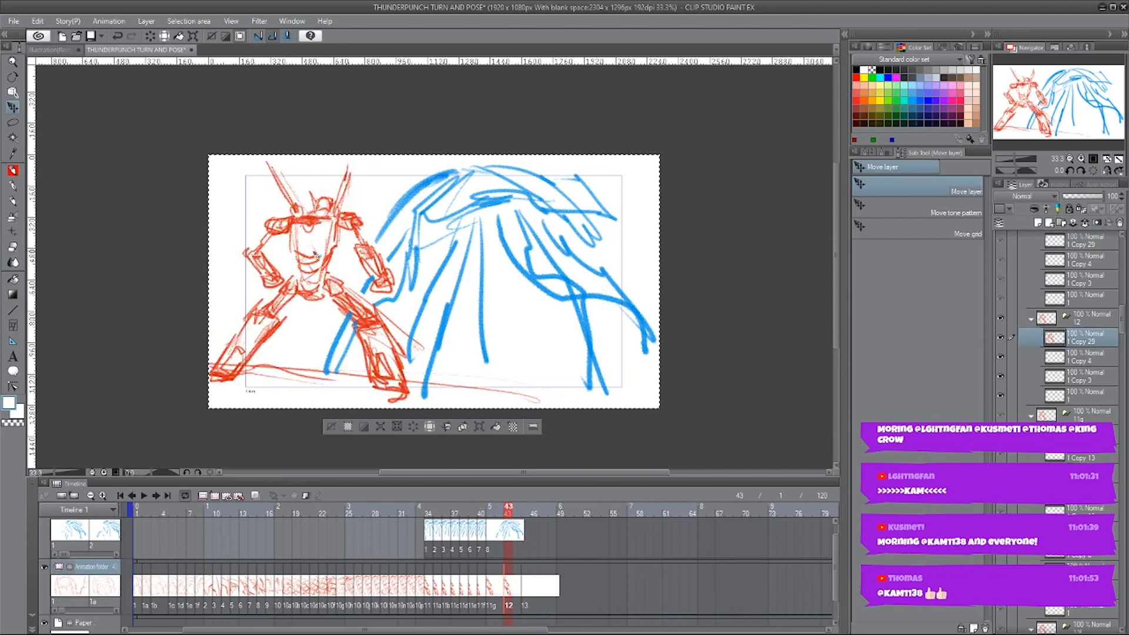
{"action": "left_click", "coordinate": [526, 590]}
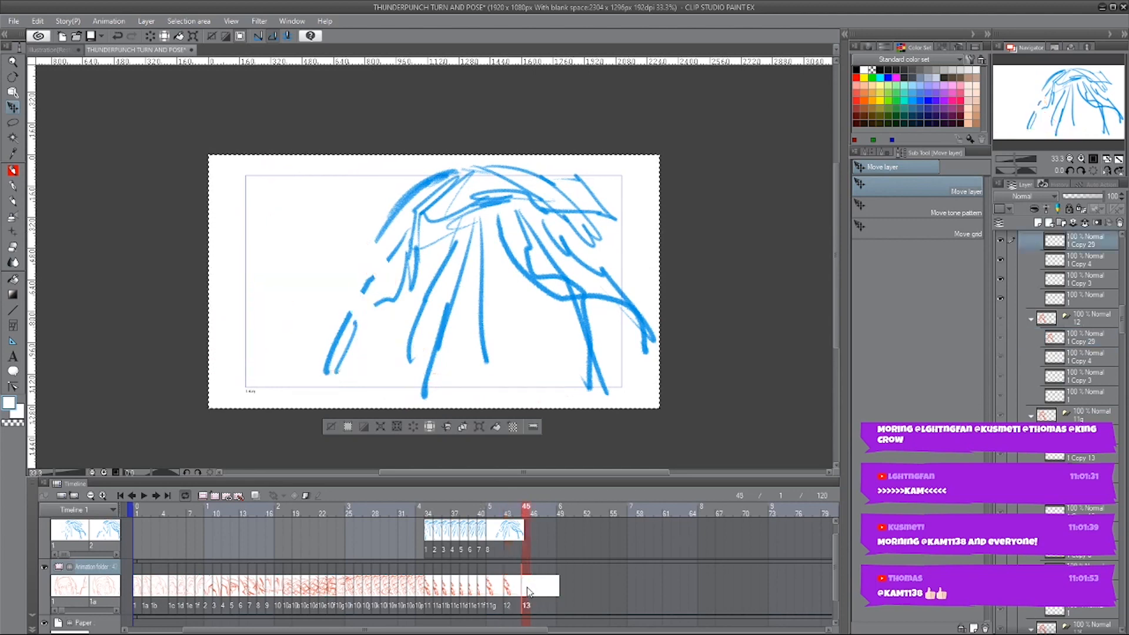
{"action": "left_click", "coordinate": [511, 569]}
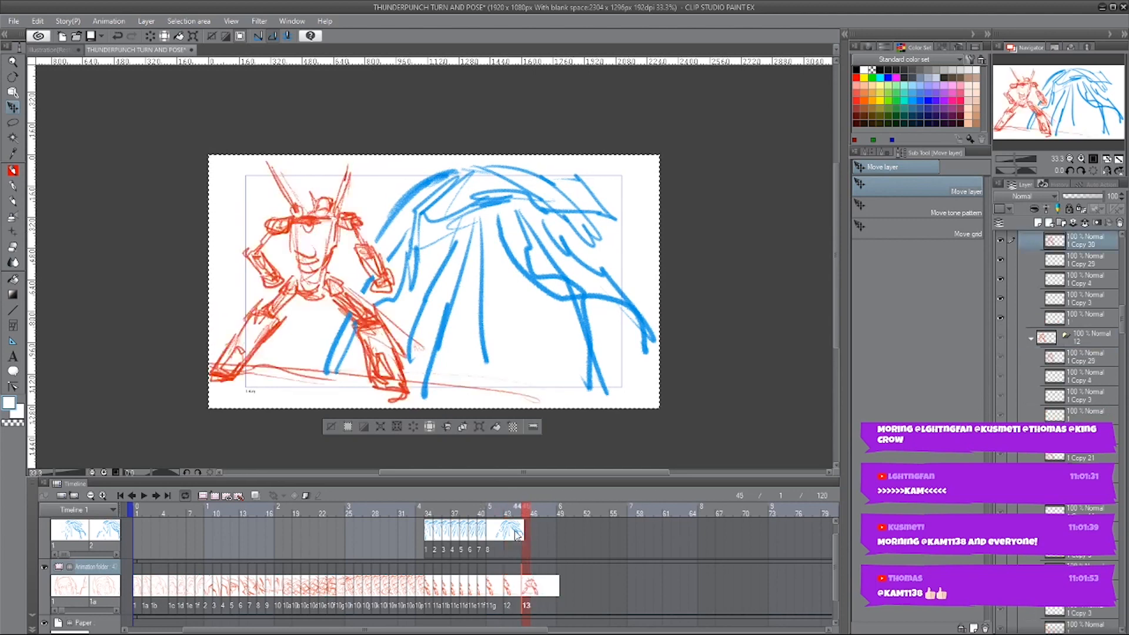
{"action": "left_click", "coordinate": [523, 577]}
{"action": "key", "text": "ctrl+z"}
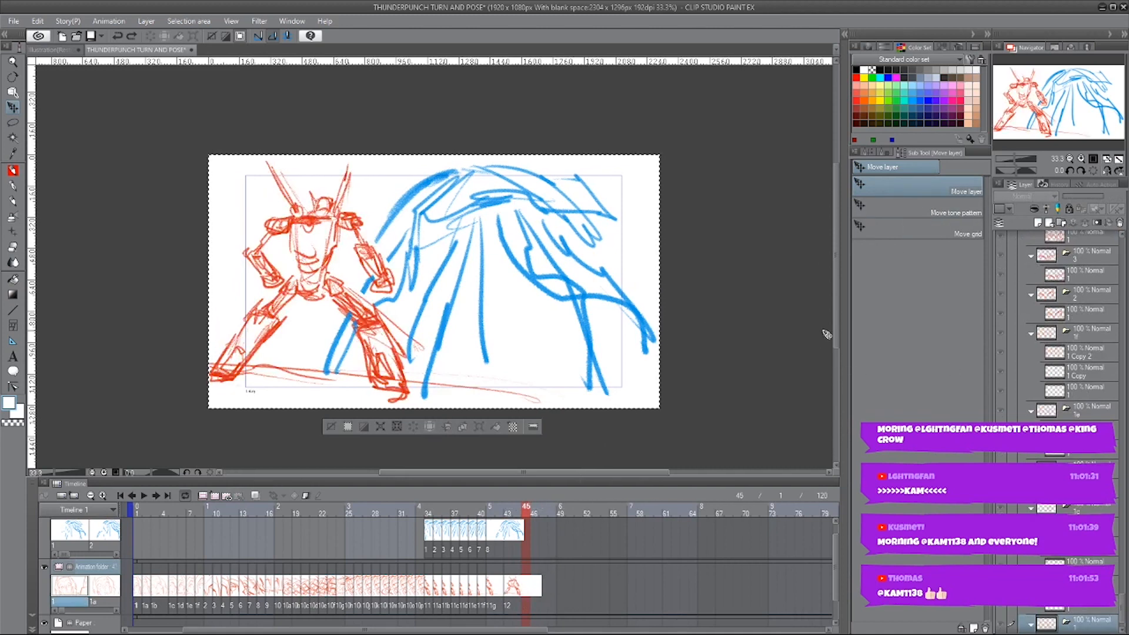
Step: Scrub the timeline from frame 1 to frame 9 to review the opening drawings of the animation
{"action": "mouse_move", "coordinate": [836, 329]}
{"action": "left_mouse_down"}
{"action": "mouse_move", "coordinate": [838, 359]}
{"action": "mouse_move", "coordinate": [838, 350]}
{"action": "left_mouse_up"}
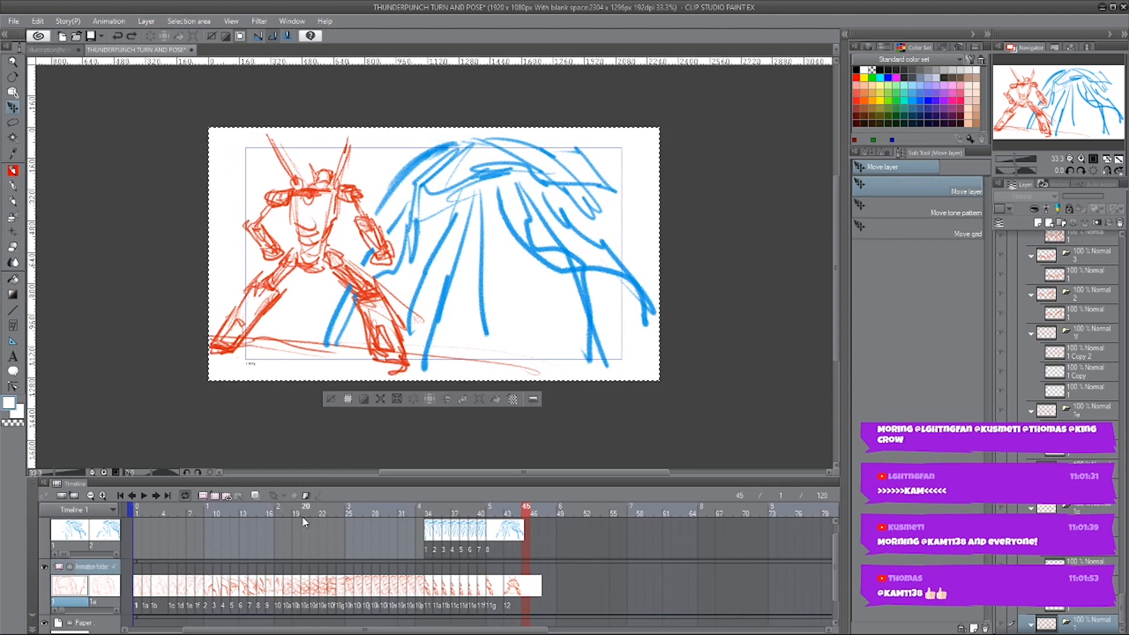
{"action": "left_click", "coordinate": [138, 512]}
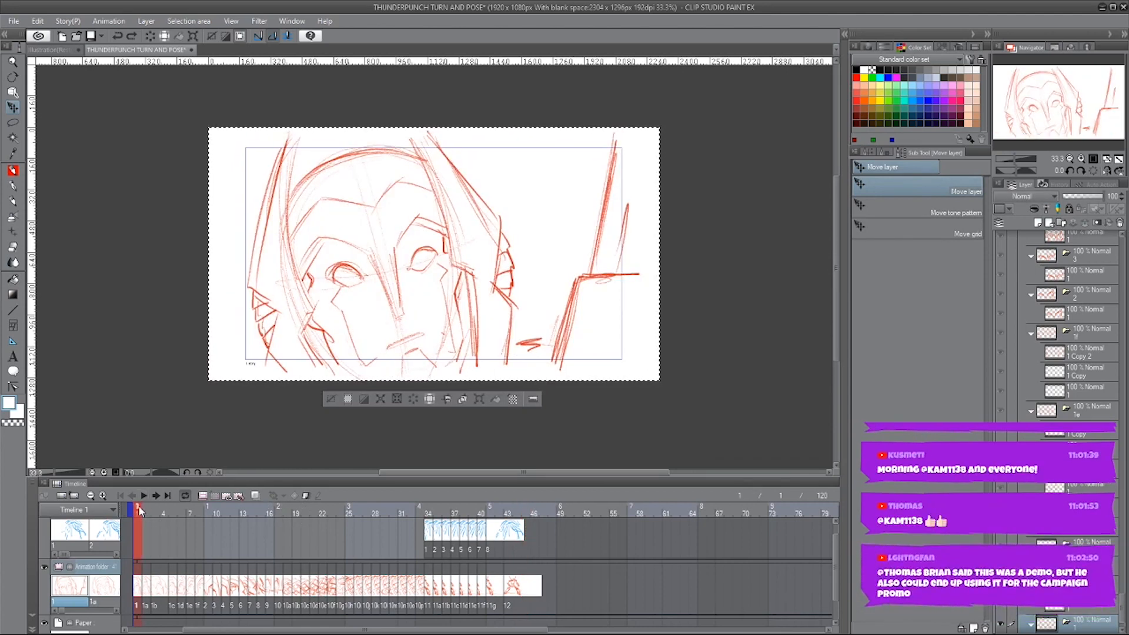
{"action": "left_click", "coordinate": [156, 512]}
{"action": "mouse_move", "coordinate": [157, 515]}
{"action": "left_mouse_down"}
{"action": "mouse_move", "coordinate": [261, 528]}
{"action": "mouse_move", "coordinate": [137, 527]}
{"action": "mouse_move", "coordinate": [148, 511]}
{"action": "mouse_move", "coordinate": [211, 517]}
{"action": "mouse_move", "coordinate": [140, 511]}
{"action": "mouse_move", "coordinate": [209, 511]}
{"action": "left_mouse_up"}
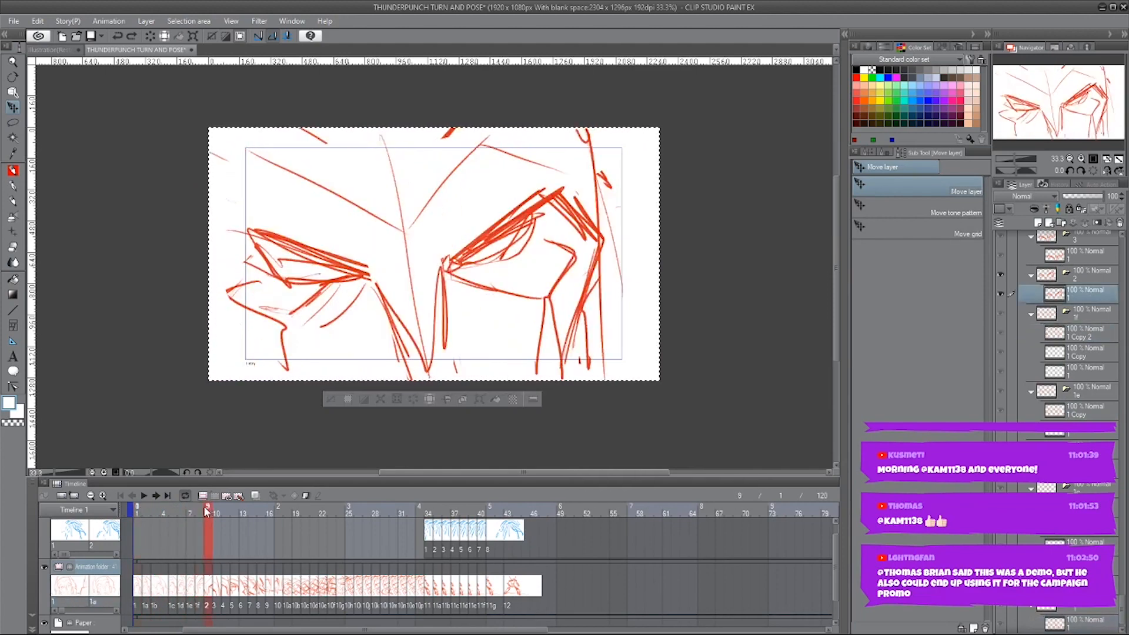
{"action": "mouse_move", "coordinate": [206, 511]}
{"action": "left_mouse_down"}
{"action": "mouse_move", "coordinate": [140, 515]}
{"action": "mouse_move", "coordinate": [207, 515]}
{"action": "left_mouse_up"}
Step: Add a new animation cel on frame 49 of the robot's animation folder, past the end of the existing cels
{"action": "left_click", "coordinate": [506, 594]}
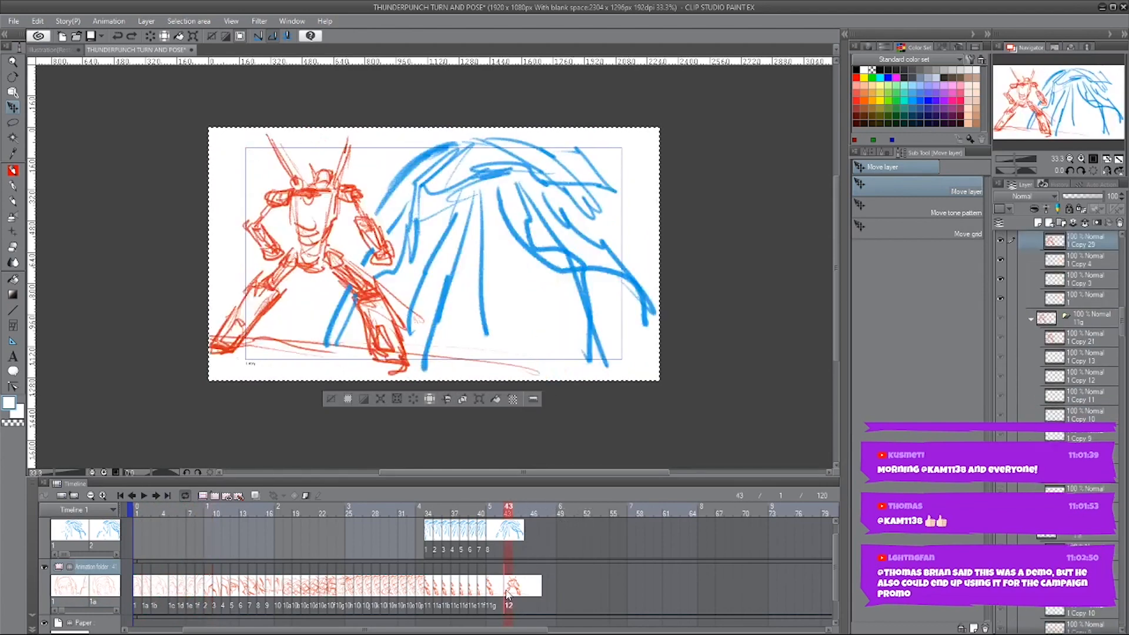
{"action": "left_click", "coordinate": [552, 513]}
{"action": "left_click", "coordinate": [560, 511]}
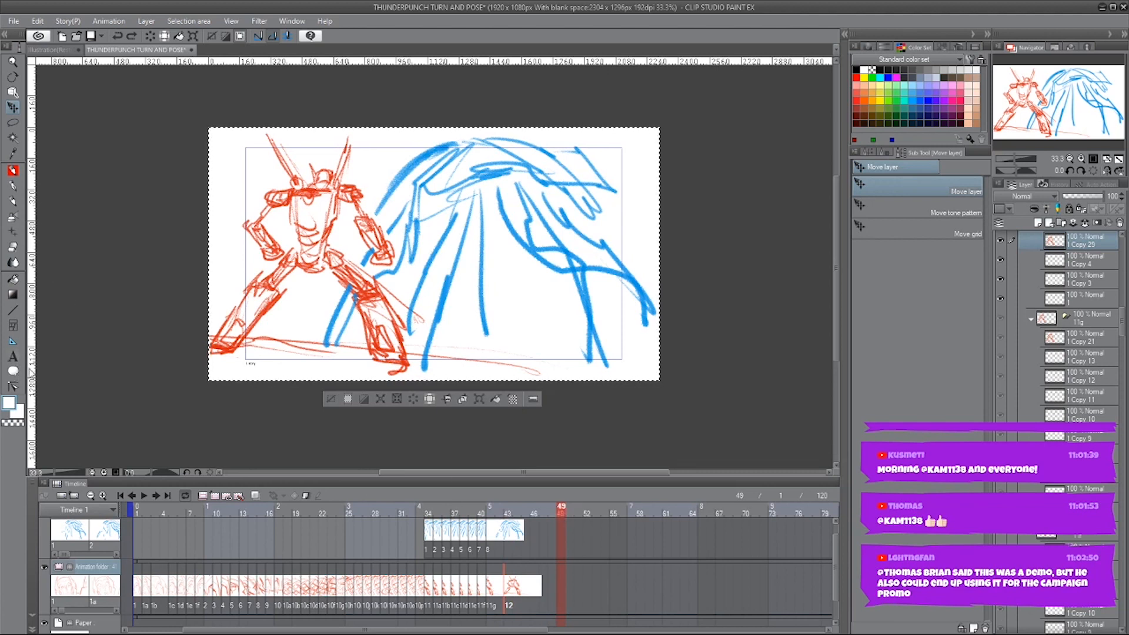
{"action": "left_click", "coordinate": [215, 496]}
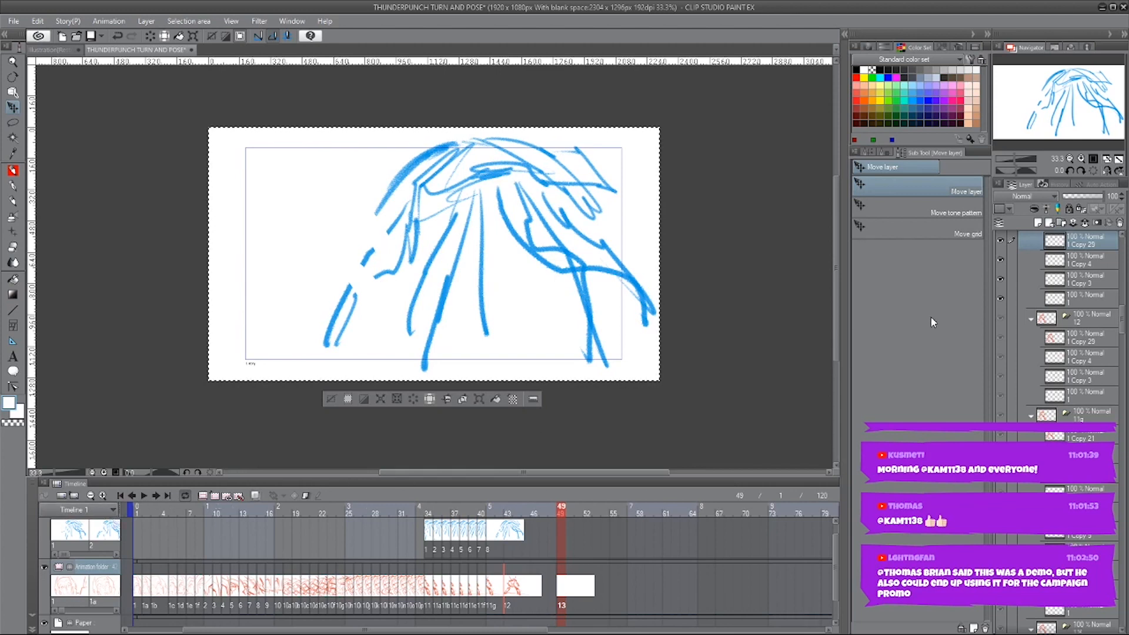
Step: Hide Folder 1 with the blue drawings and sketch a small Red Real Pencil circle on frame 49 at the canvas's left side
{"action": "scroll", "coordinate": [1045, 274], "scroll_direction": "down", "scroll_amount": 15}
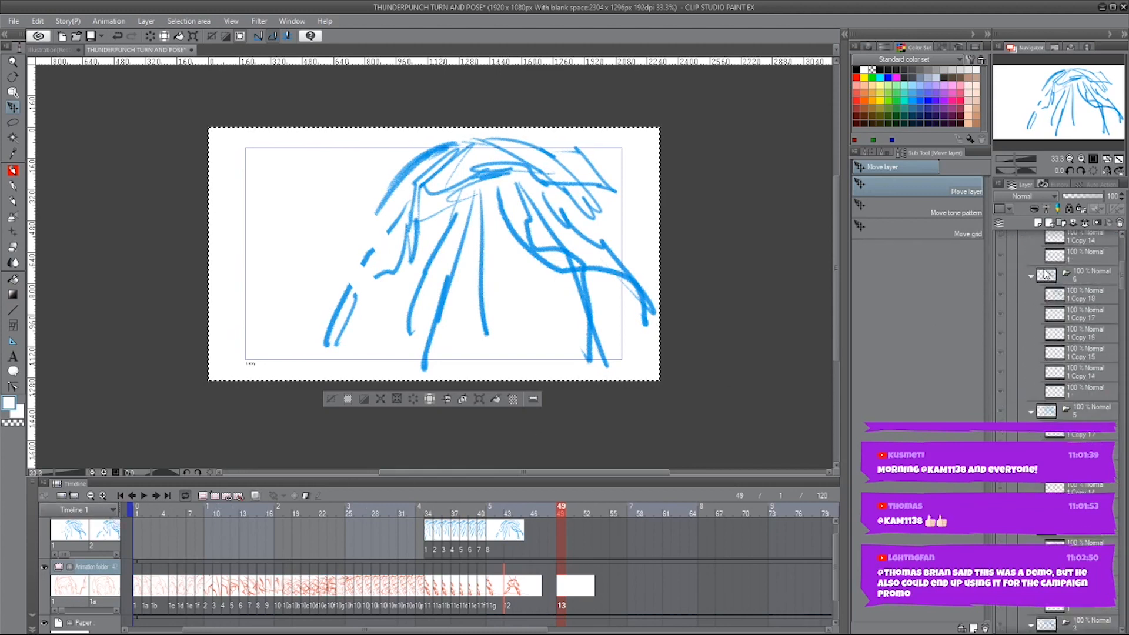
{"action": "scroll", "coordinate": [1043, 274], "scroll_direction": "up", "scroll_amount": 5}
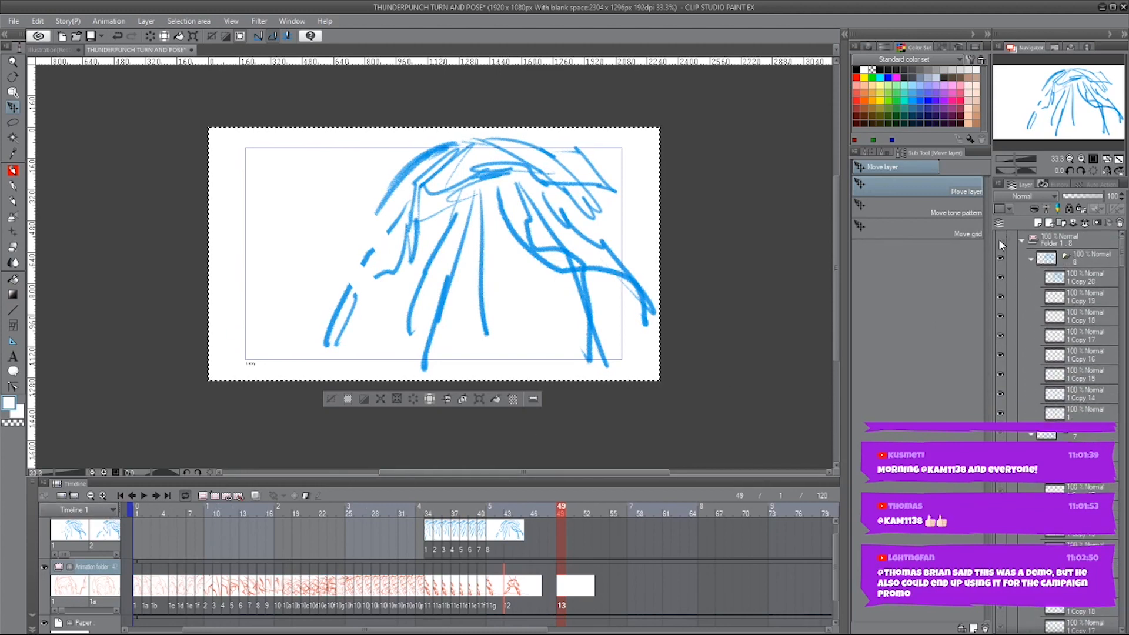
{"action": "left_click", "coordinate": [999, 239]}
{"action": "left_click", "coordinate": [562, 589]}
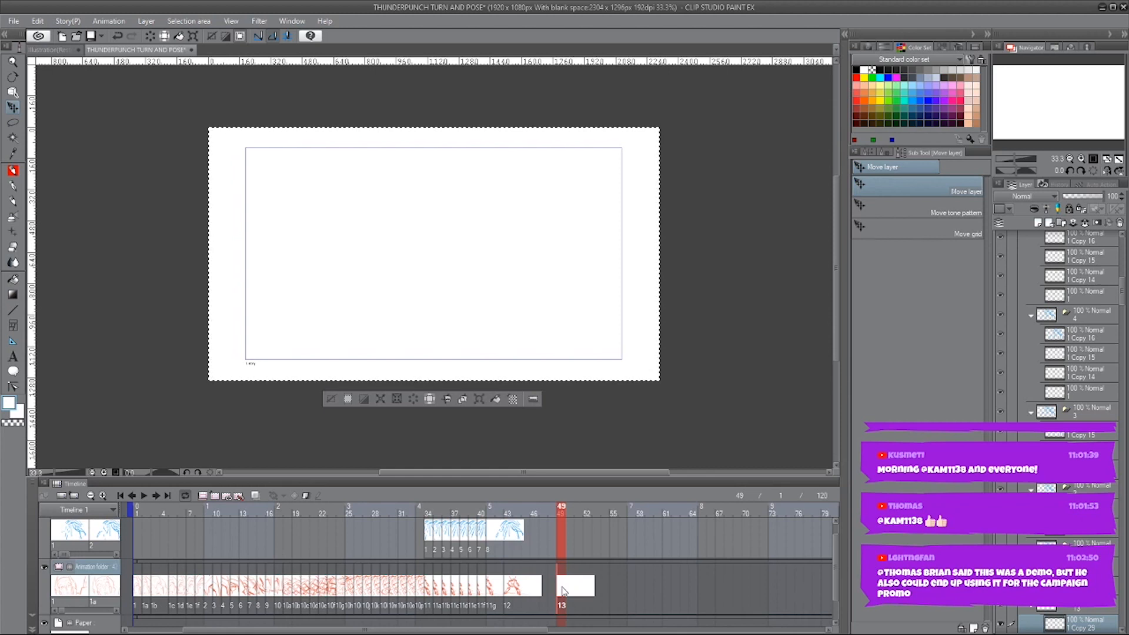
{"action": "key", "text": "b"}
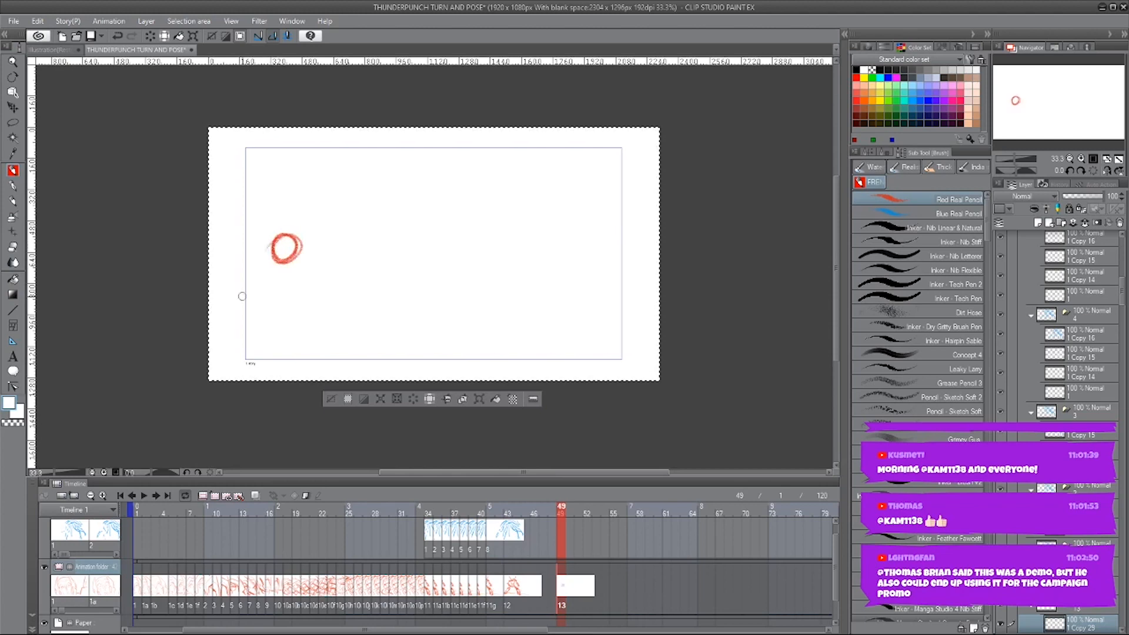
Step: Add a new cel on frame 50, enable onion skin, and sketch a matching circle at the canvas's right side
{"action": "left_click", "coordinate": [573, 509]}
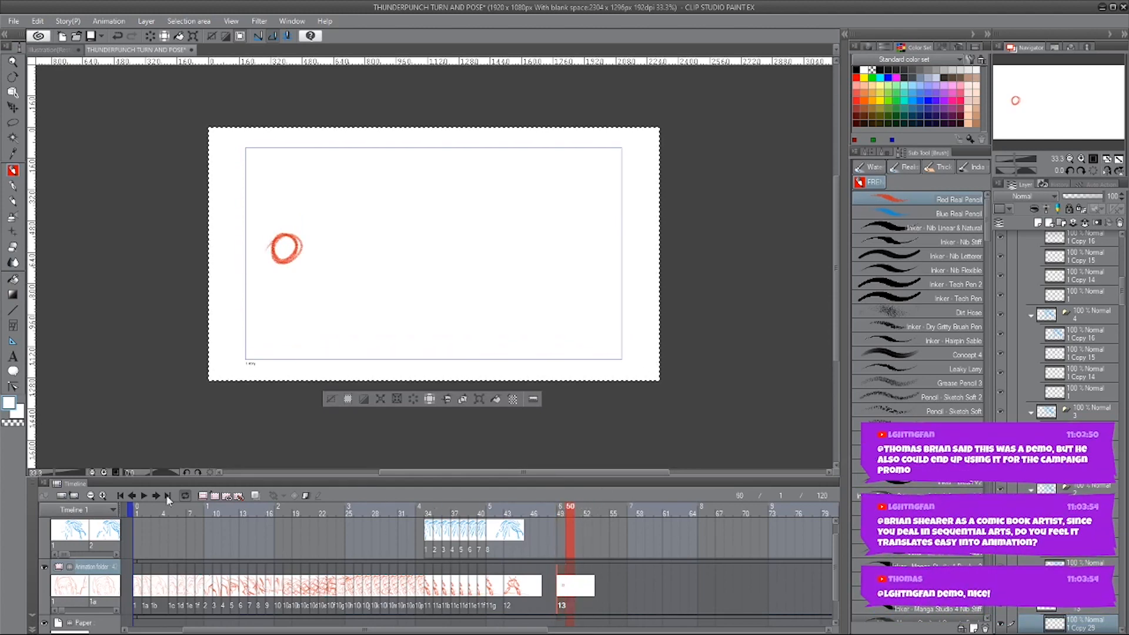
{"action": "left_click", "coordinate": [214, 496]}
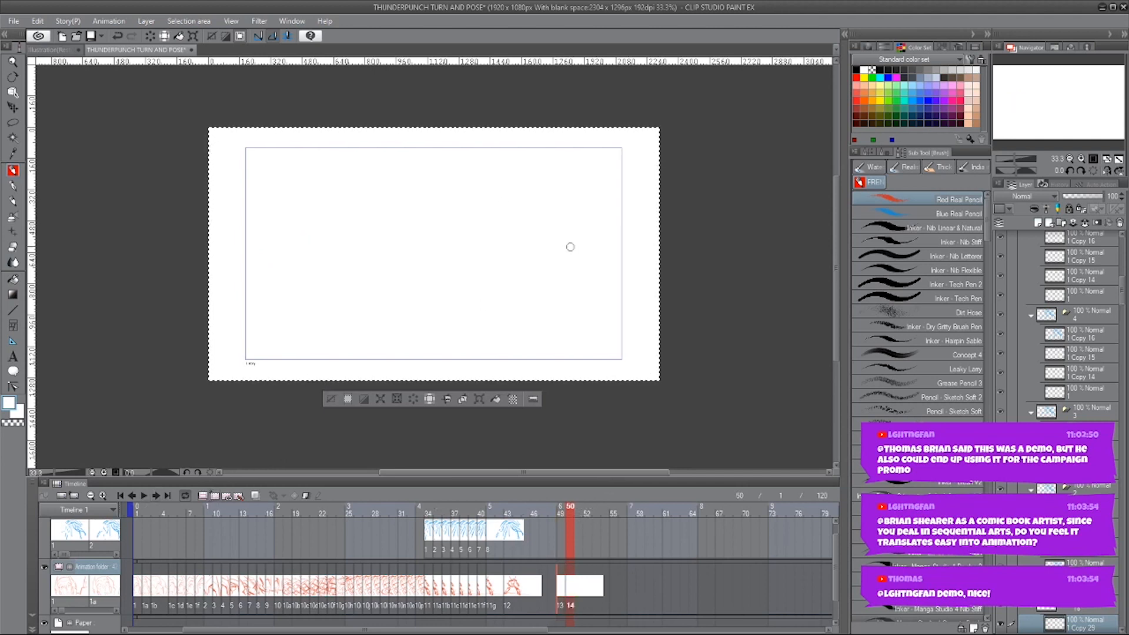
{"action": "left_click", "coordinate": [255, 496]}
{"action": "left_click_drag", "start_coordinate": [585, 242], "coordinate": [576, 234]}
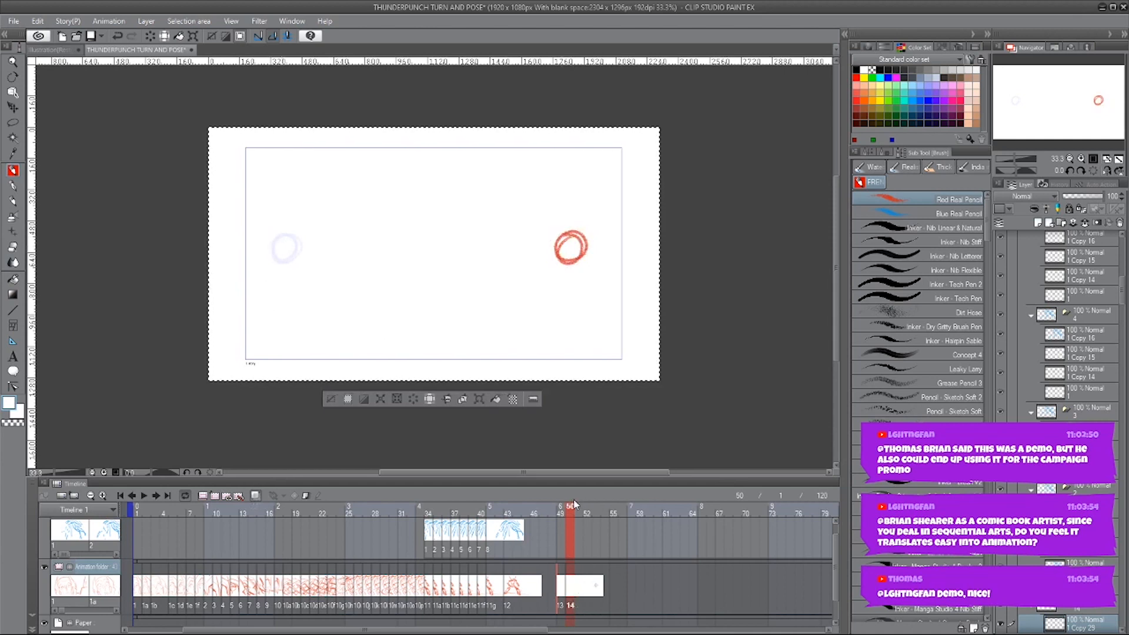
Step: Compare the circles on frames 49 and 50, and move the right circle's cel to frame 55
{"action": "left_click", "coordinate": [563, 515]}
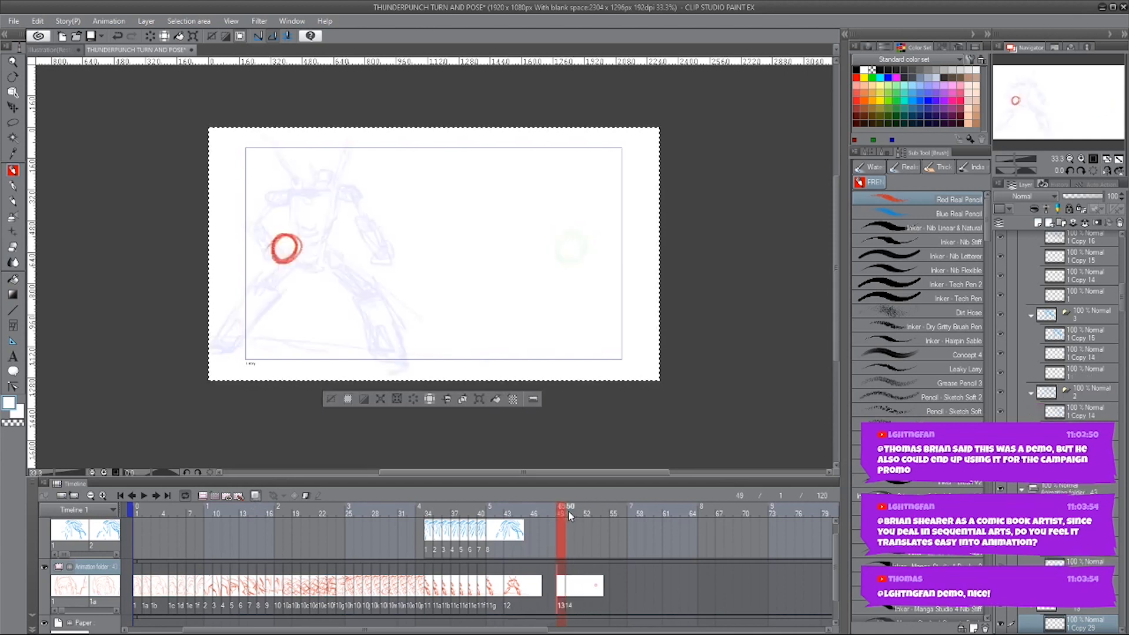
{"action": "left_click", "coordinate": [568, 509]}
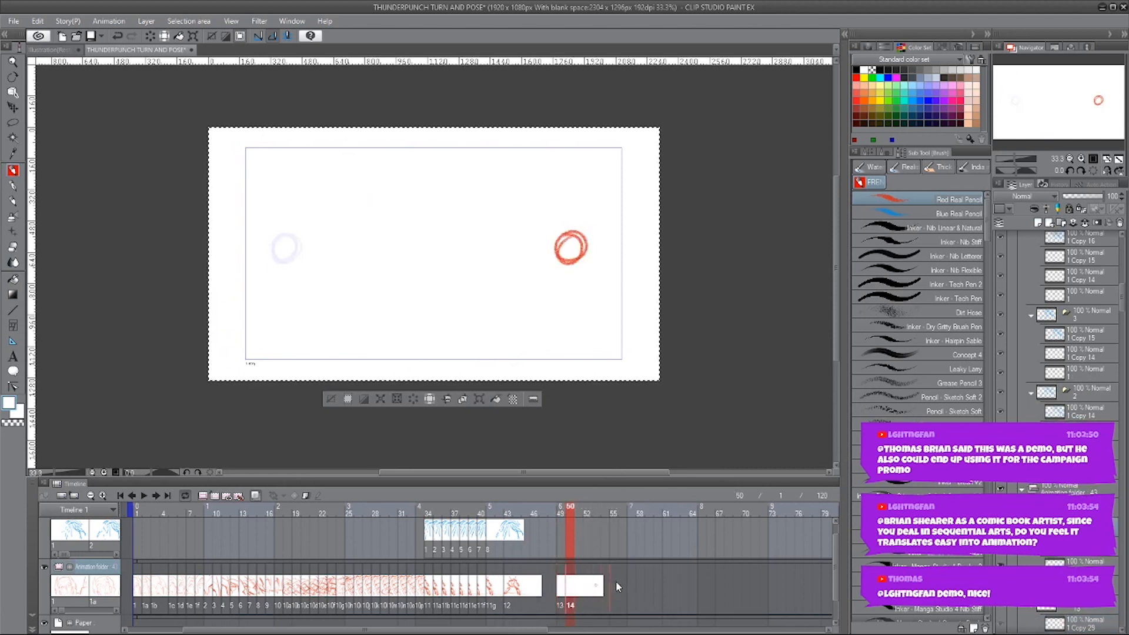
{"action": "left_click_drag", "start_coordinate": [616, 582], "coordinate": [615, 581]}
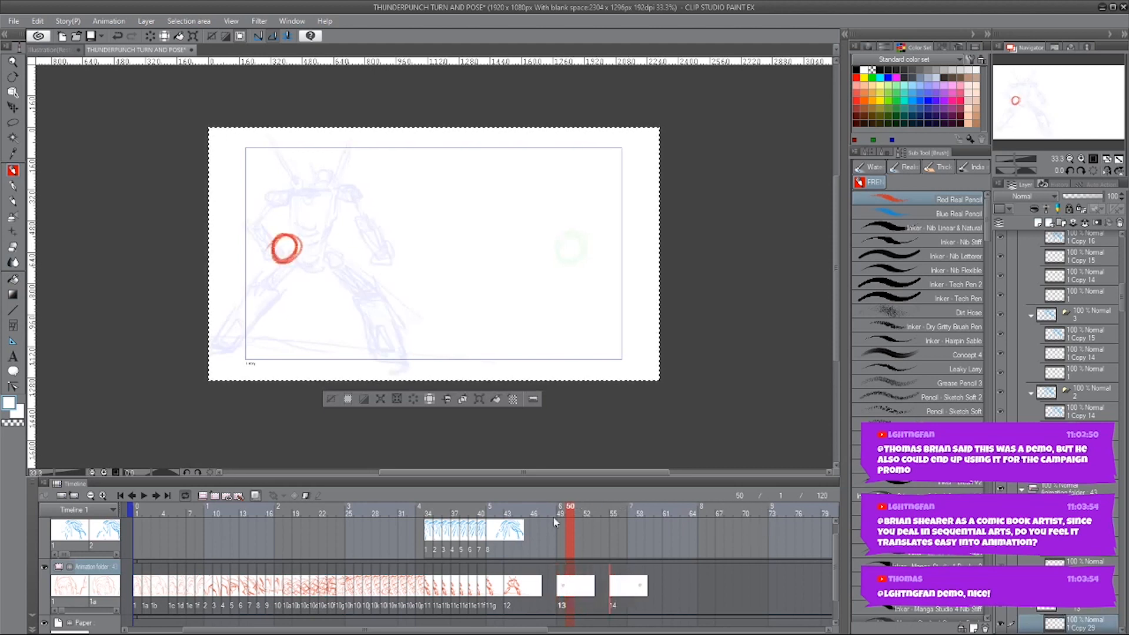
Step: Add an in-between cel on frame 54 and move it to frame 50, directly after the first circle's cel
{"action": "mouse_move", "coordinate": [578, 509]}
{"action": "left_mouse_down"}
{"action": "mouse_move", "coordinate": [639, 511]}
{"action": "mouse_move", "coordinate": [562, 518]}
{"action": "left_mouse_up"}
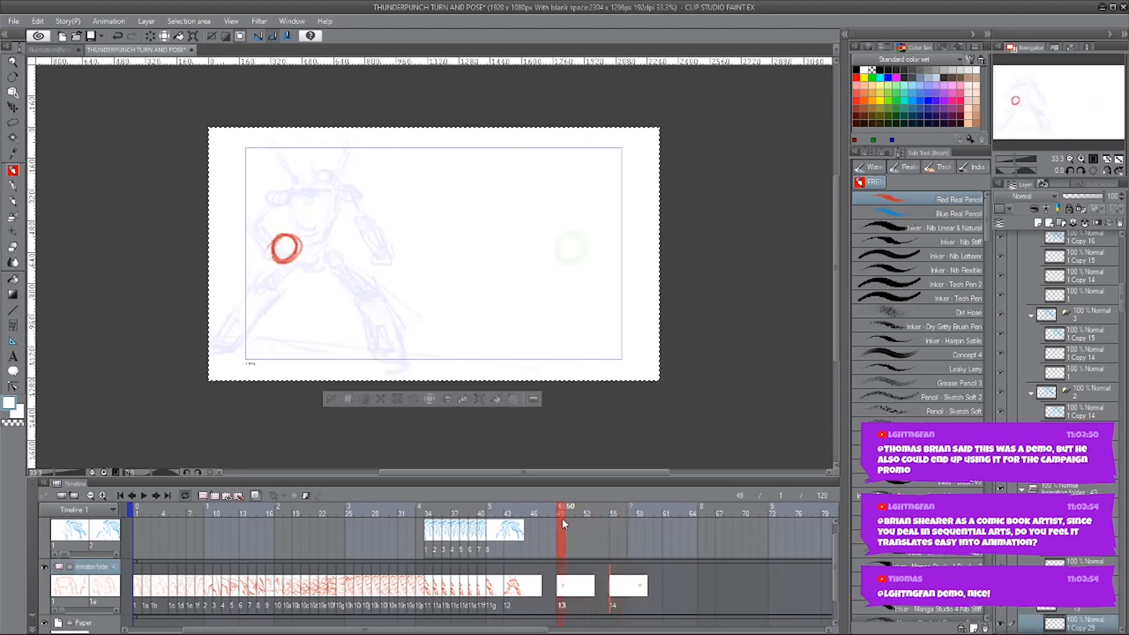
{"action": "left_click", "coordinate": [293, 496]}
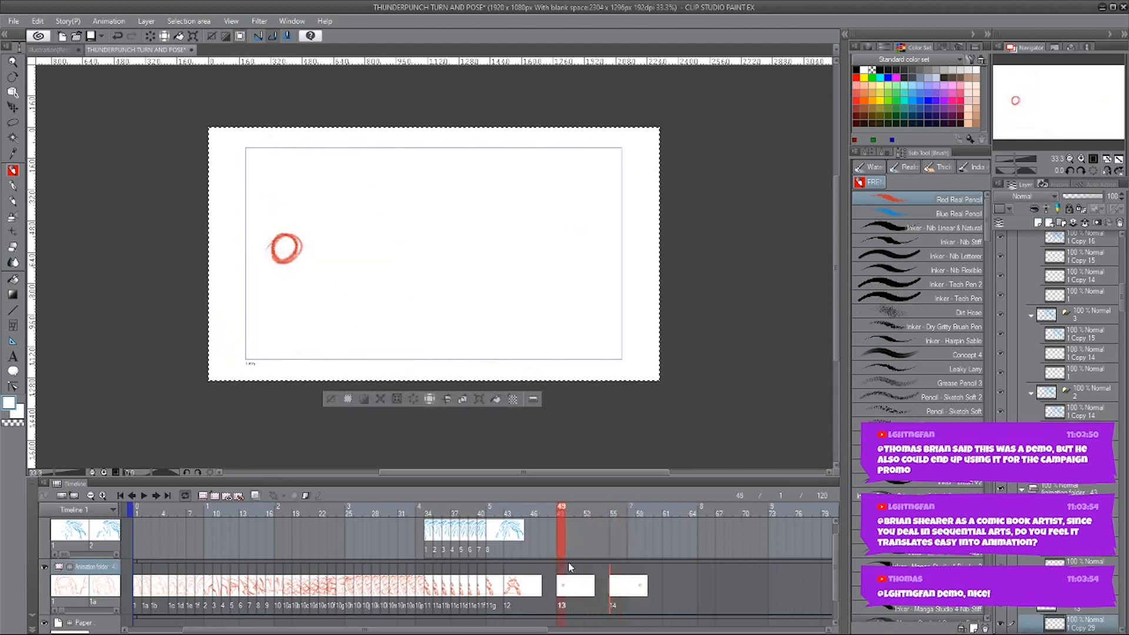
{"action": "left_click", "coordinate": [214, 497]}
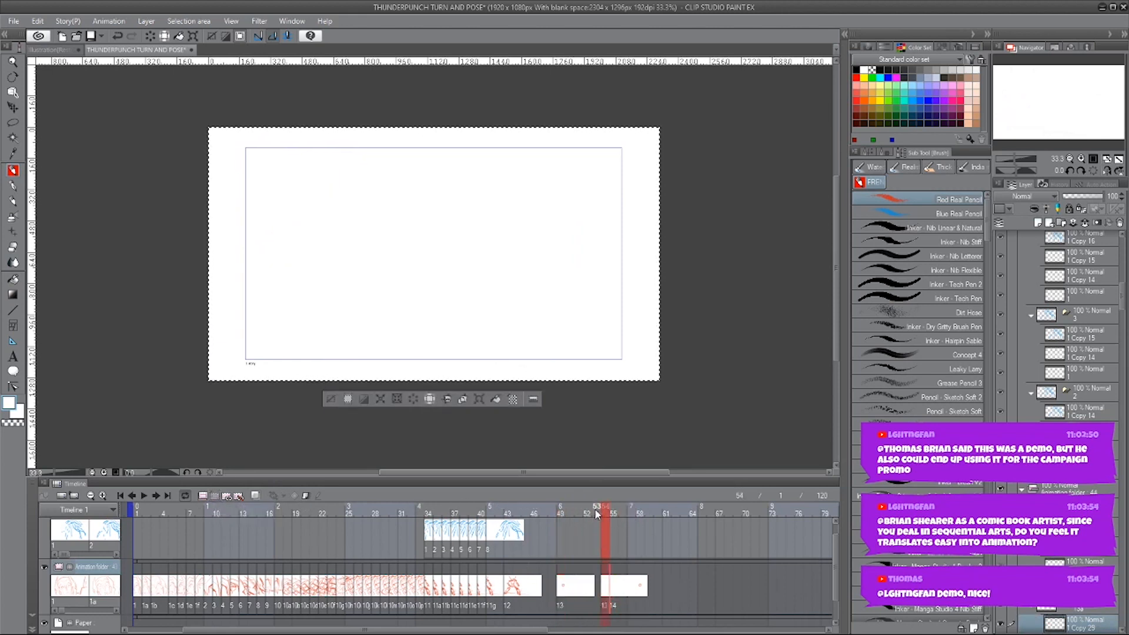
{"action": "left_click_drag", "start_coordinate": [606, 589], "coordinate": [576, 600]}
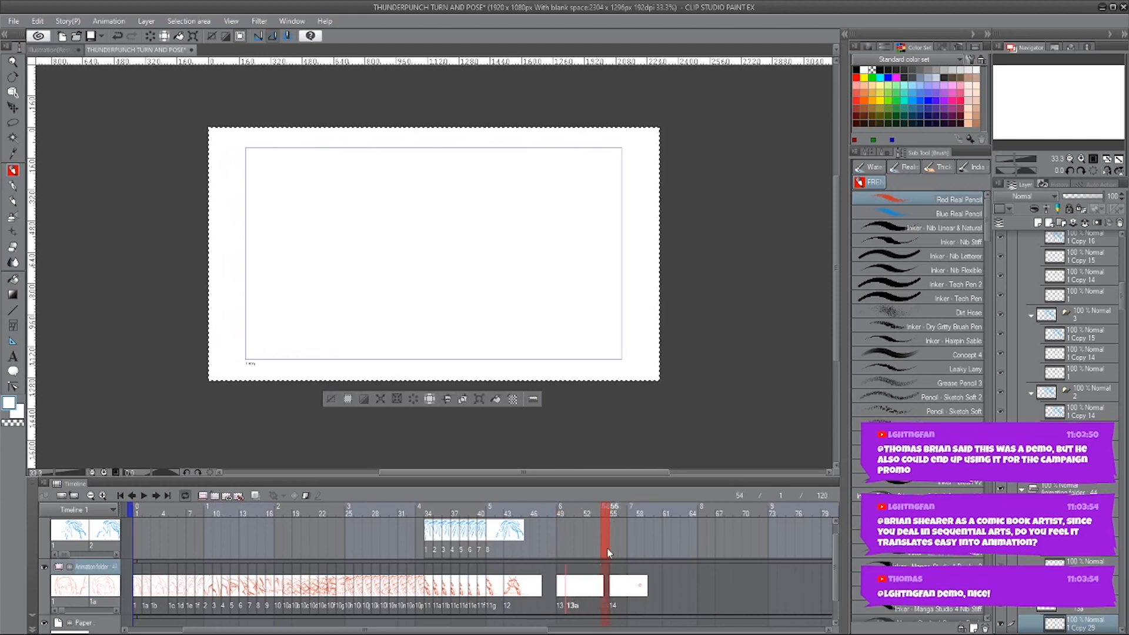
Step: Sketch a circle just right of the first one on frame 50, and another further right on a new frame 51 cel
{"action": "left_click", "coordinate": [571, 516]}
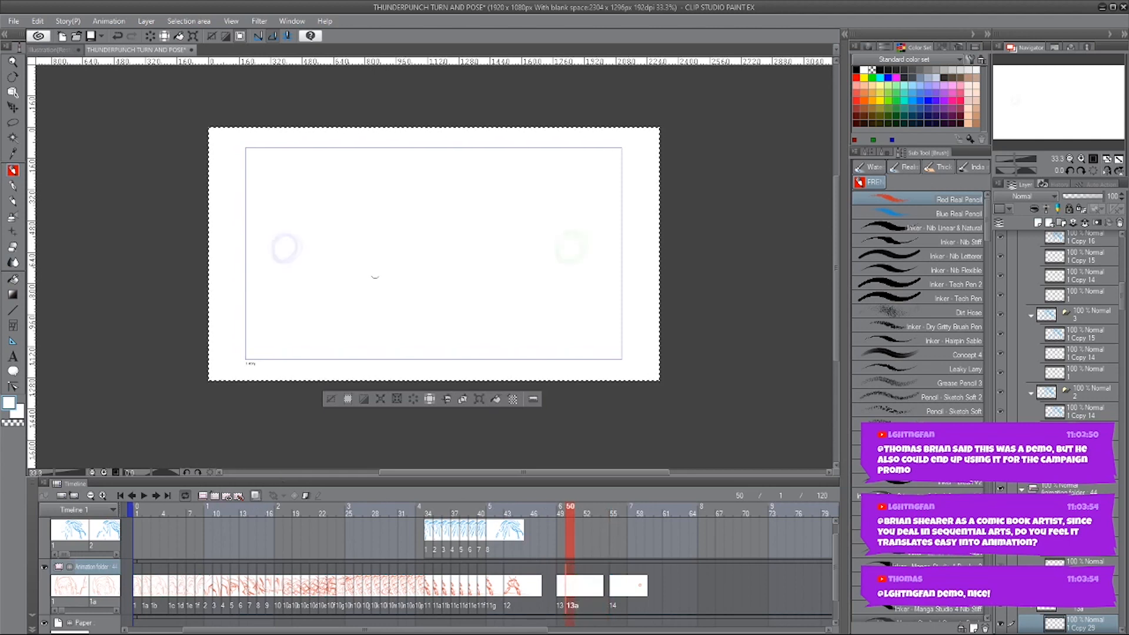
{"action": "left_click_drag", "start_coordinate": [334, 240], "coordinate": [327, 233]}
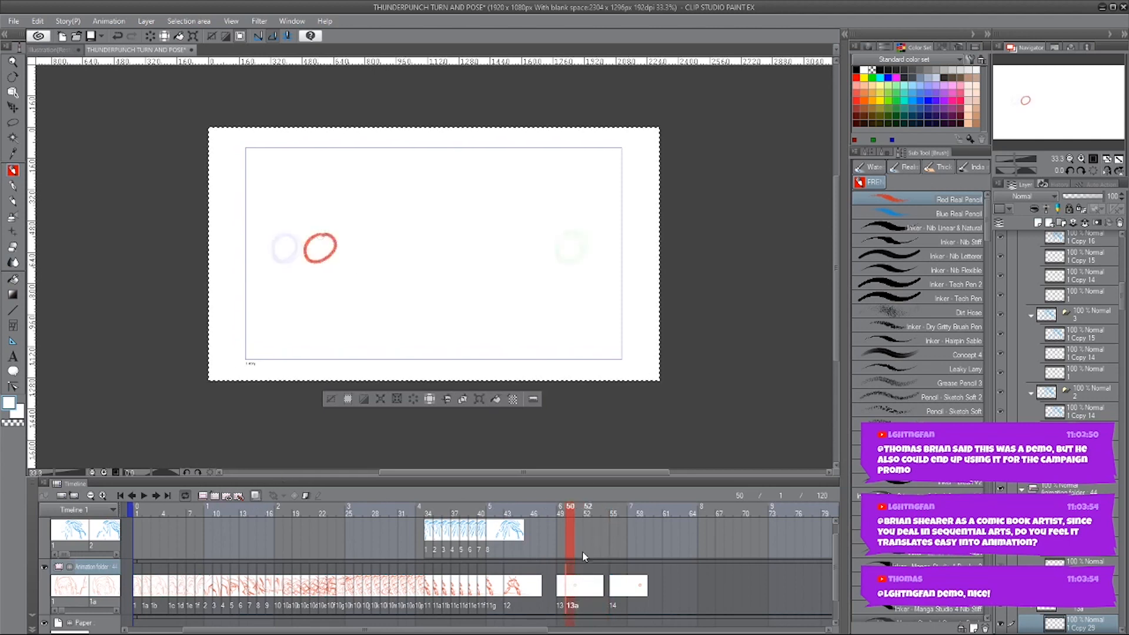
{"action": "left_click", "coordinate": [216, 496]}
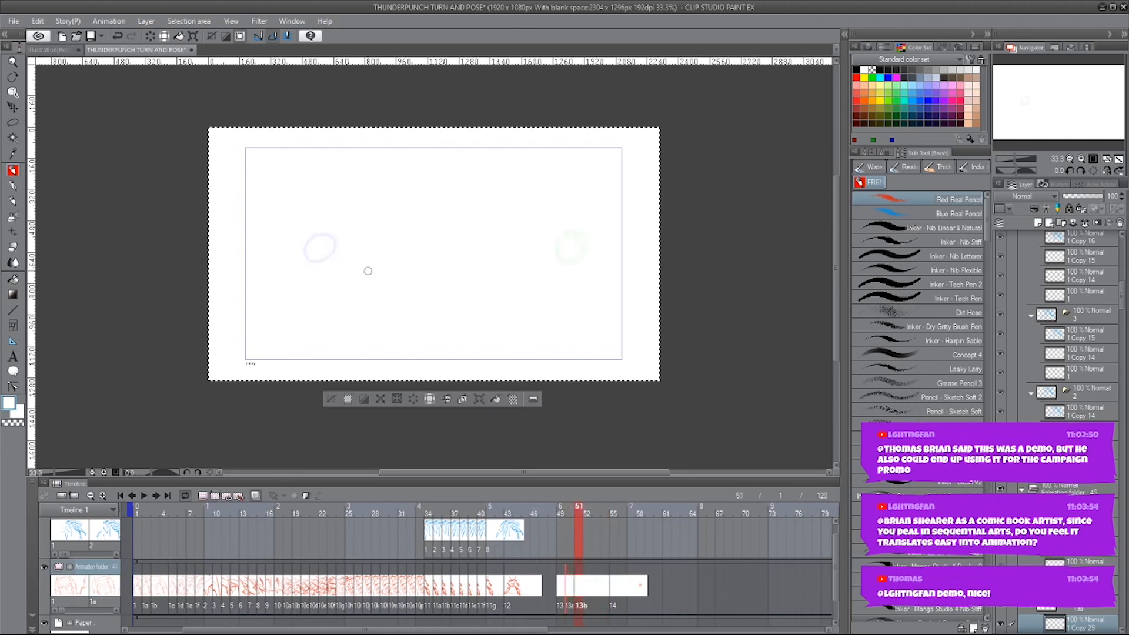
{"action": "left_click_drag", "start_coordinate": [340, 250], "coordinate": [362, 226]}
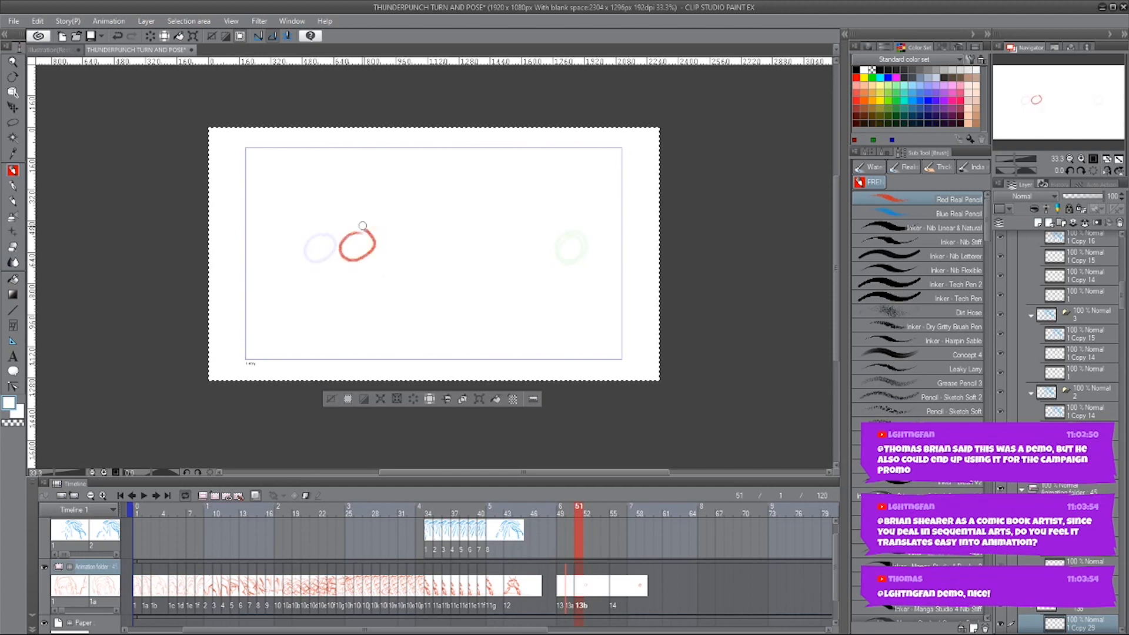
Step: Add new cels on frames 52, 53 and 54, sketching a circle on each that moves progressively closer to the final circle
{"action": "left_click", "coordinate": [216, 495]}
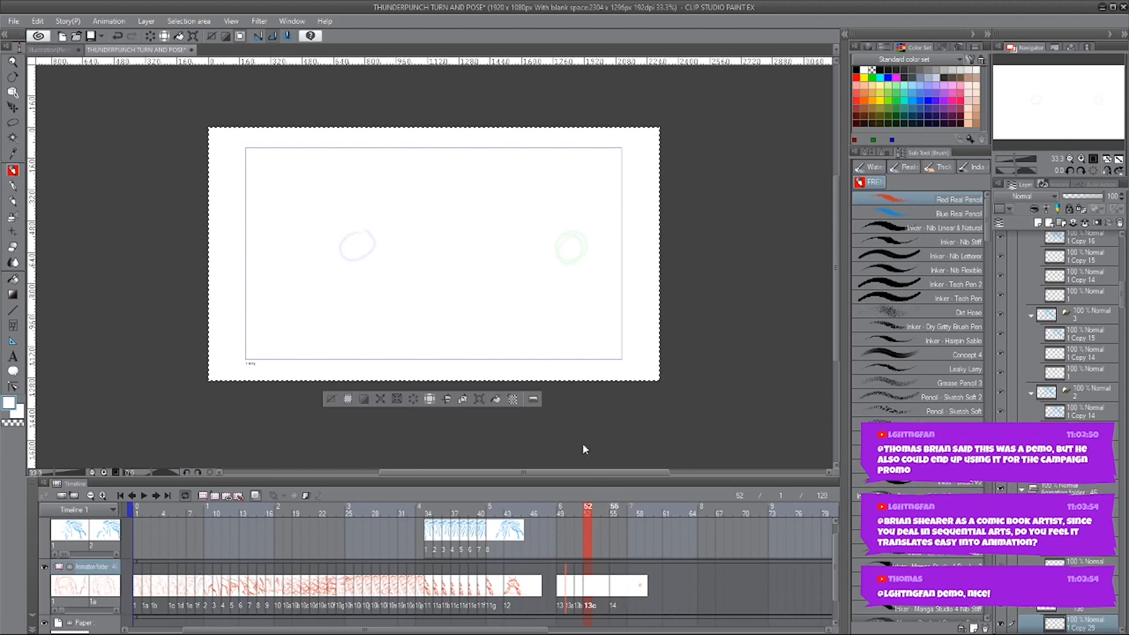
{"action": "left_click_drag", "start_coordinate": [438, 234], "coordinate": [451, 242]}
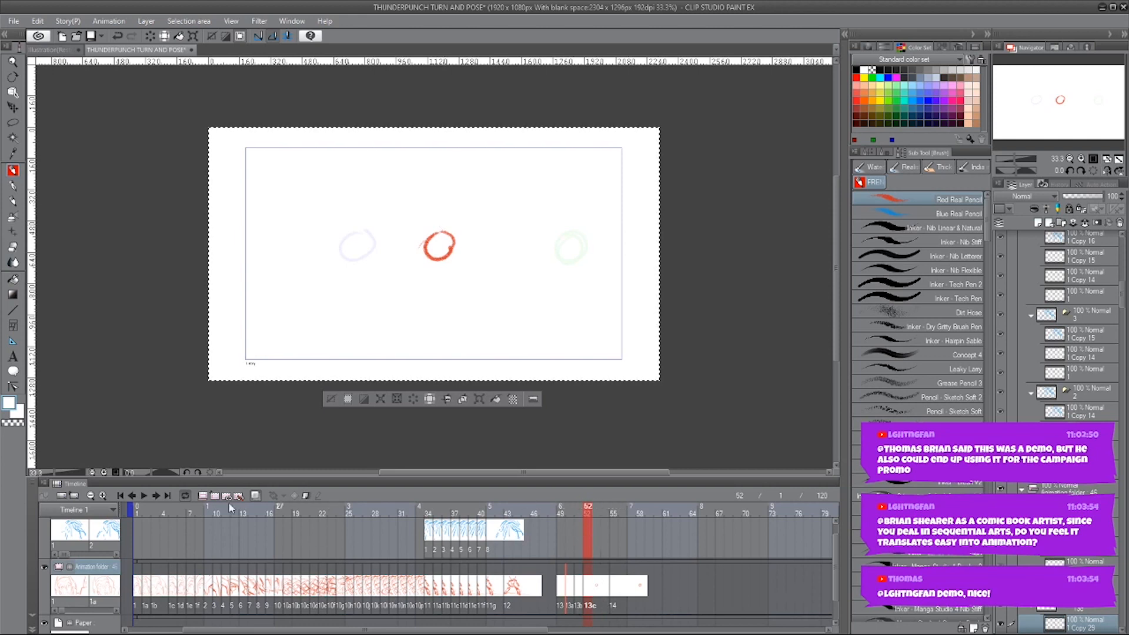
{"action": "key", "text": "ctrl+Right"}
{"action": "mouse_move", "coordinate": [491, 230]}
{"action": "left_mouse_down"}
{"action": "mouse_move", "coordinate": [477, 259]}
{"action": "mouse_move", "coordinate": [493, 230]}
{"action": "left_mouse_up"}
{"action": "key", "text": "ctrl+Right"}
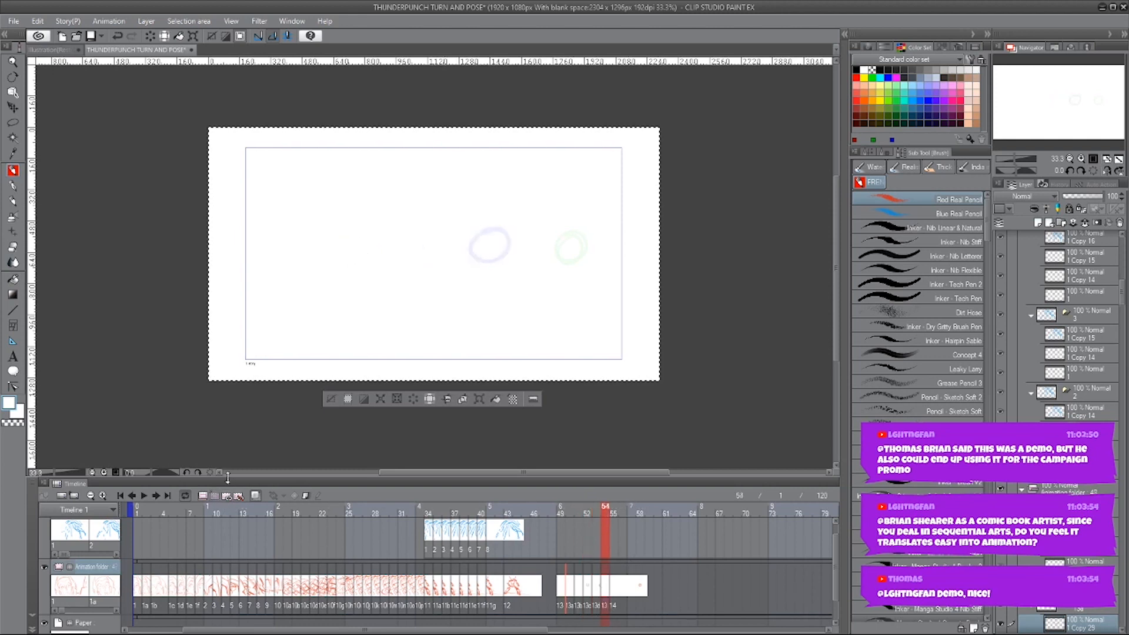
{"action": "left_click_drag", "start_coordinate": [551, 228], "coordinate": [545, 233]}
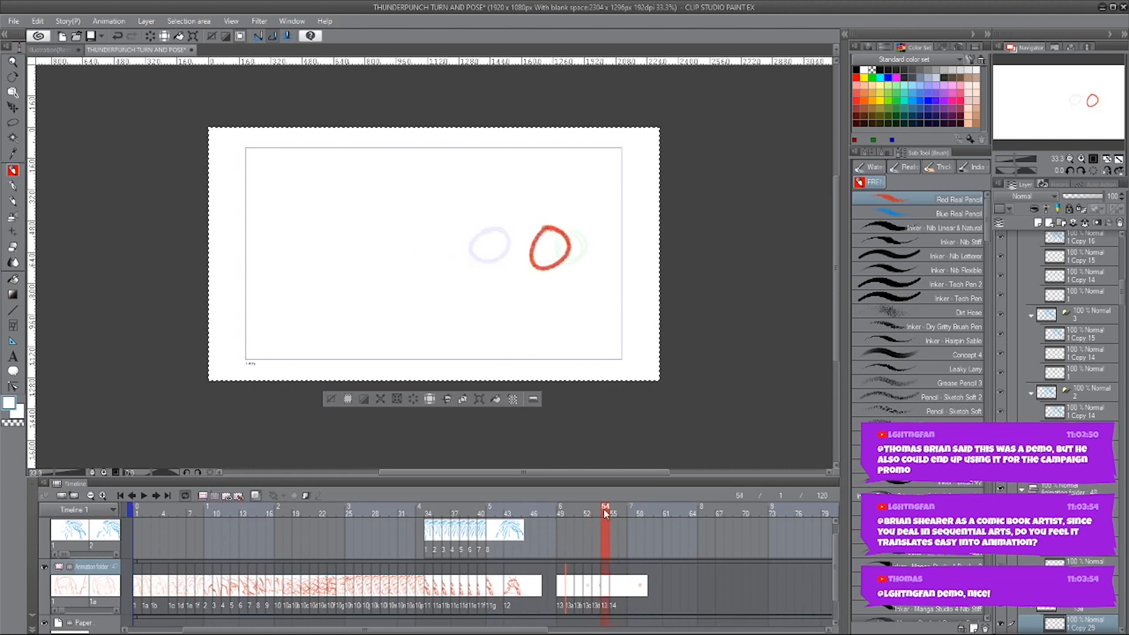
Step: Play back the circle animation from frame 49 and compare the first and last circle cels on frames 49 and 55
{"action": "mouse_move", "coordinate": [606, 513]}
{"action": "left_mouse_down"}
{"action": "mouse_move", "coordinate": [542, 515]}
{"action": "mouse_move", "coordinate": [559, 516]}
{"action": "left_mouse_up"}
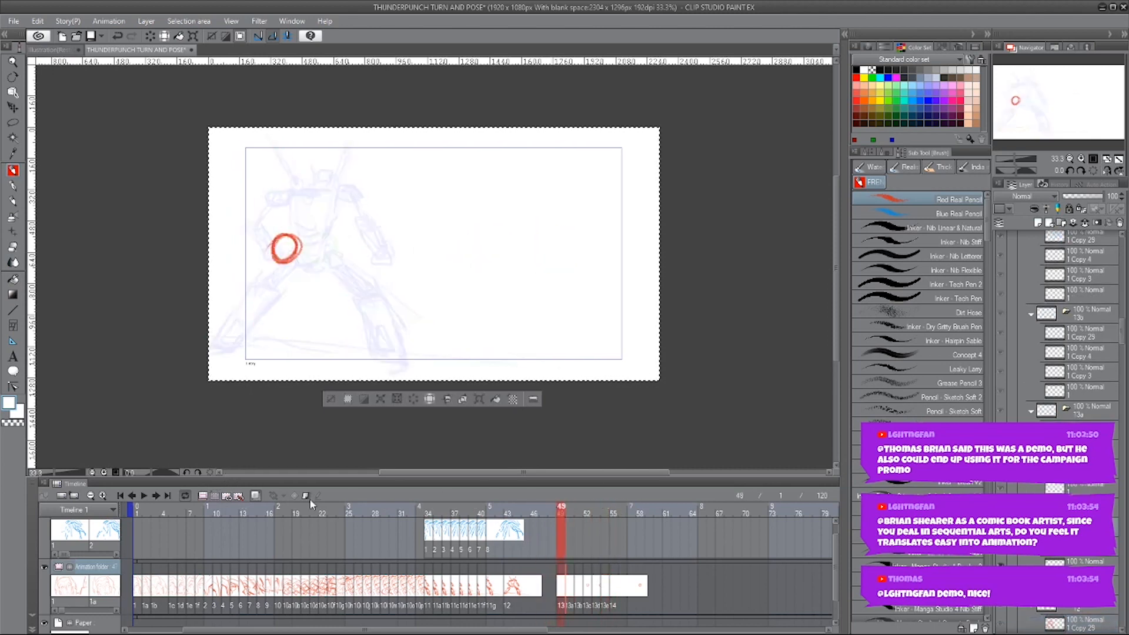
{"action": "left_click", "coordinate": [141, 496]}
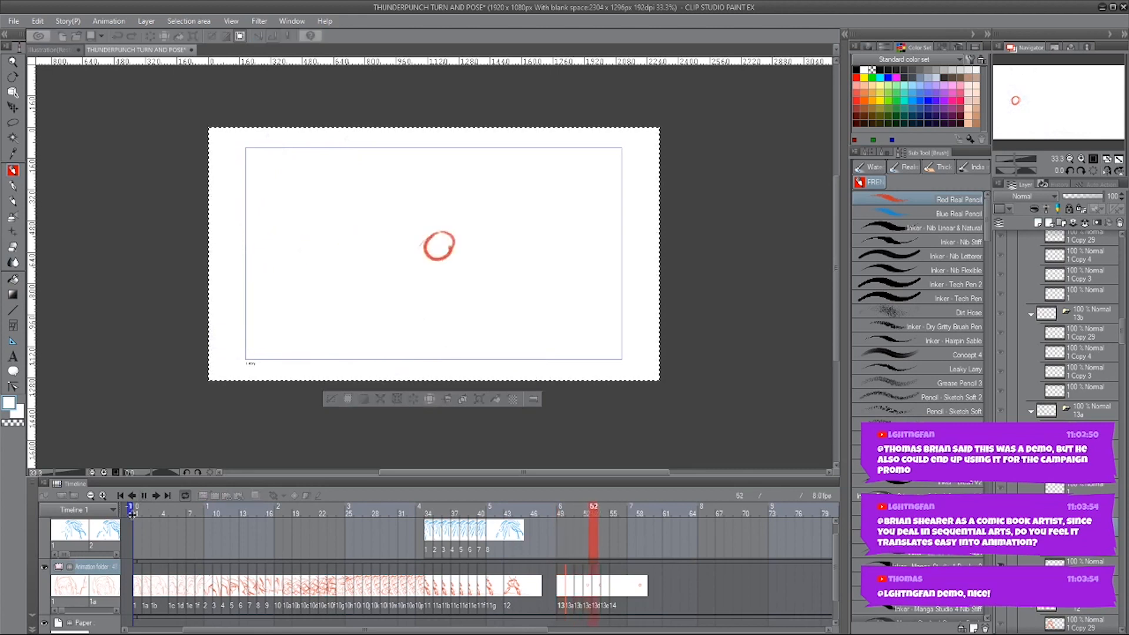
{"action": "left_click", "coordinate": [145, 495]}
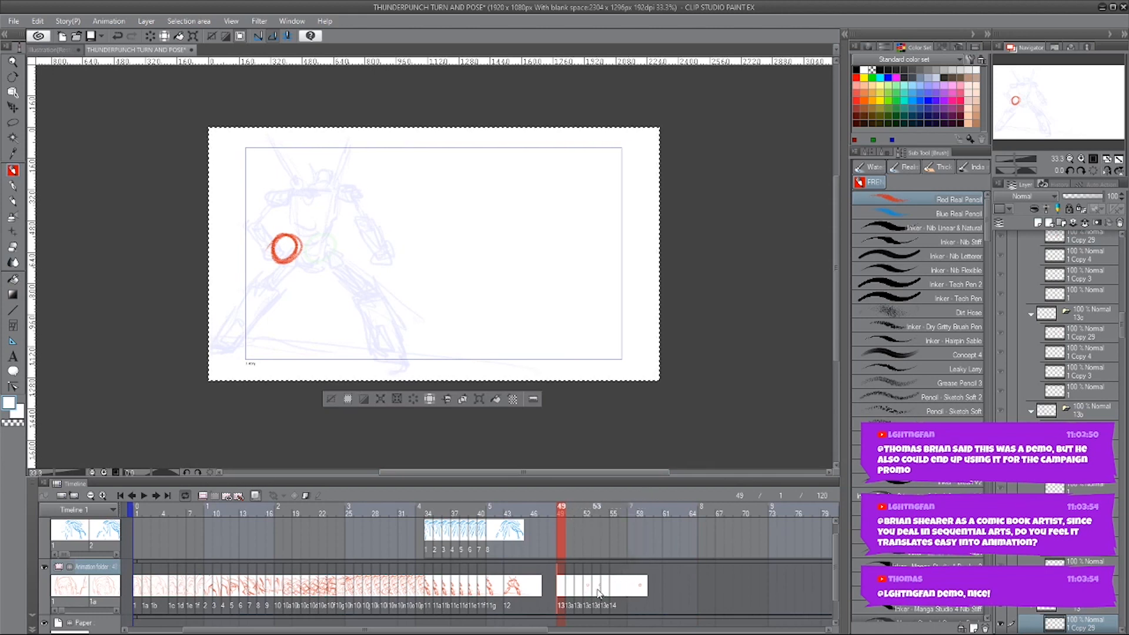
{"action": "left_click", "coordinate": [137, 513]}
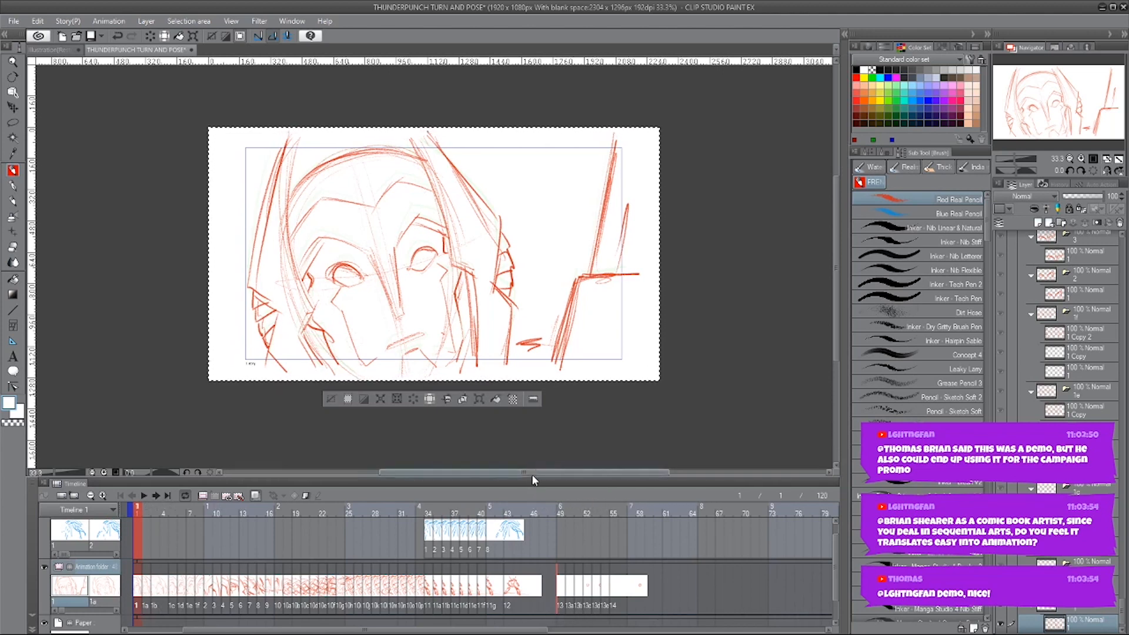
{"action": "left_click", "coordinate": [561, 588]}
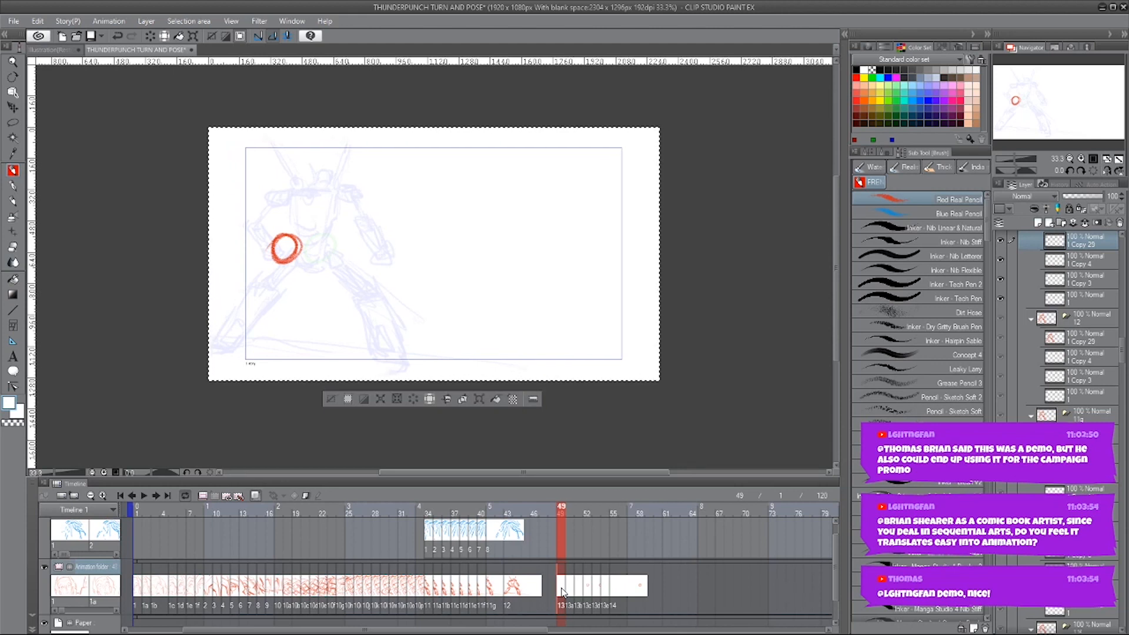
{"action": "left_click", "coordinate": [617, 592]}
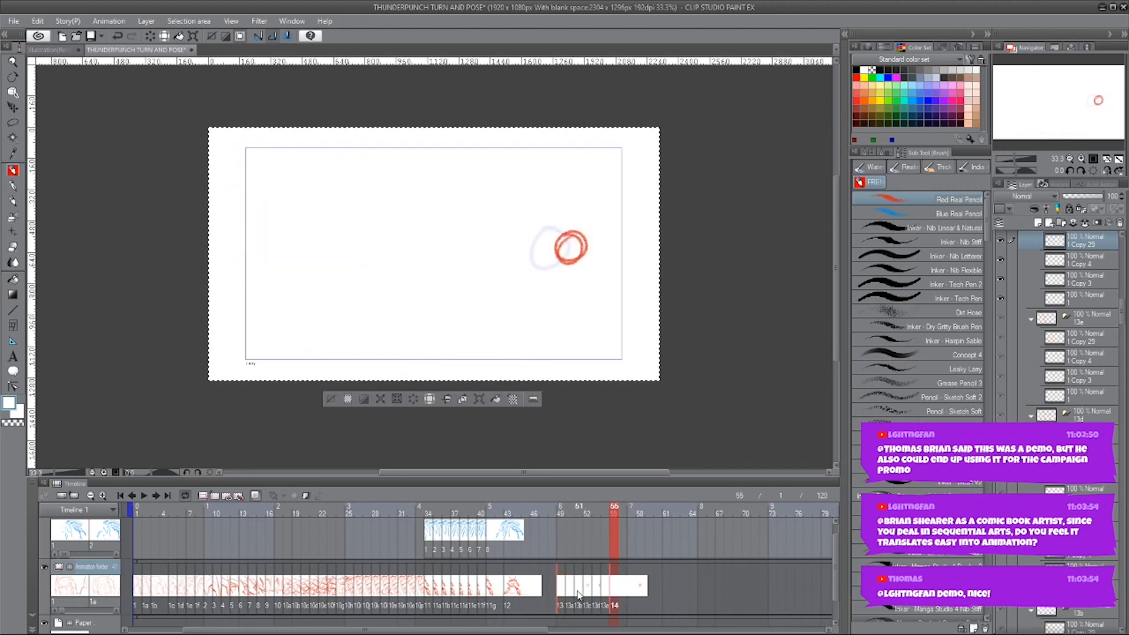
Step: Undo all the circle drawings and their demo cels, back to the robot animation alone
{"action": "key", "text": "ctrl+z"}
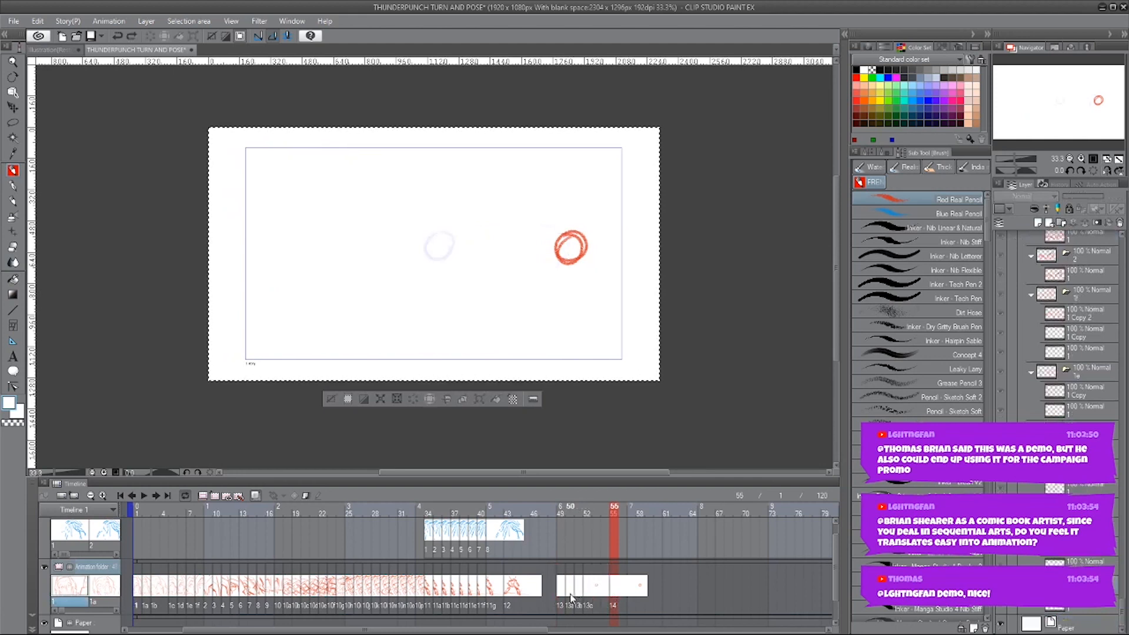
{"action": "key", "text": "ctrl+z"}
{"action": "key", "text": "ctrl+z"}
{"action": "key", "text": "ctrl+z"}
{"action": "key", "text": "ctrl+z"}
{"action": "key", "text": "ctrl+z"}
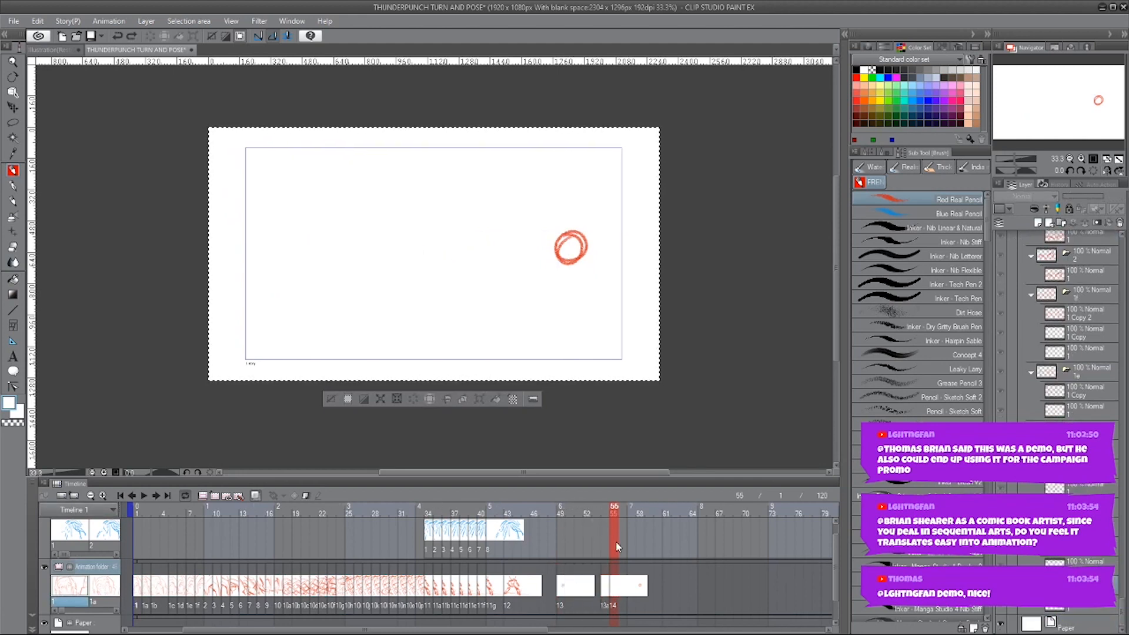
{"action": "key", "text": "ctrl+z"}
{"action": "key", "text": "ctrl+z"}
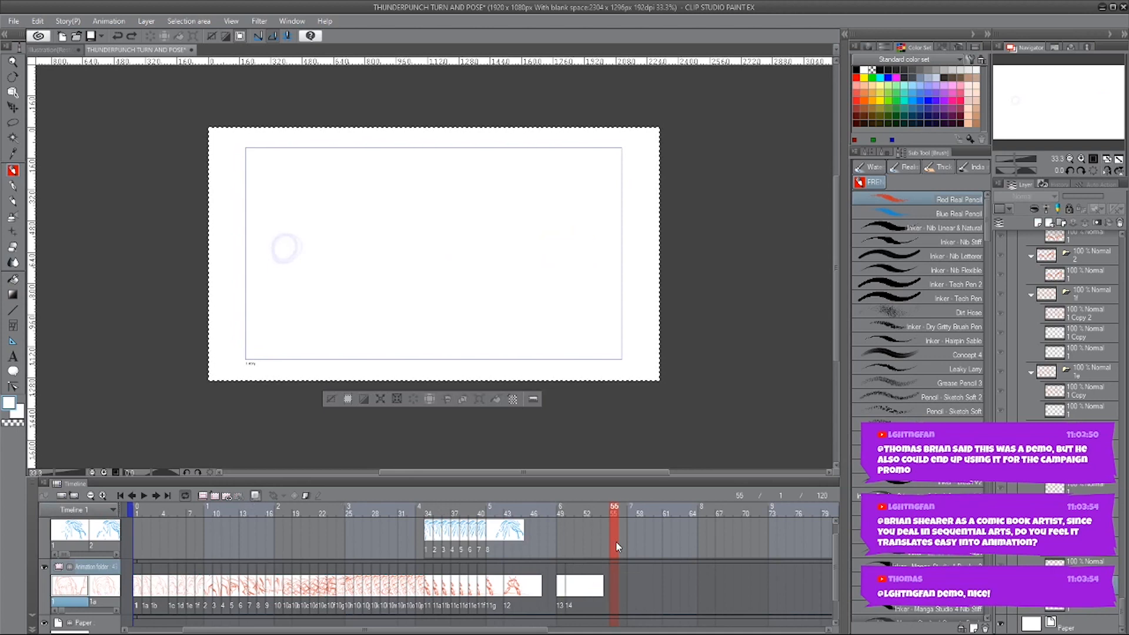
{"action": "key", "text": "ctrl+z"}
{"action": "left_click", "coordinate": [562, 586]}
{"action": "key", "text": "ctrl+z"}
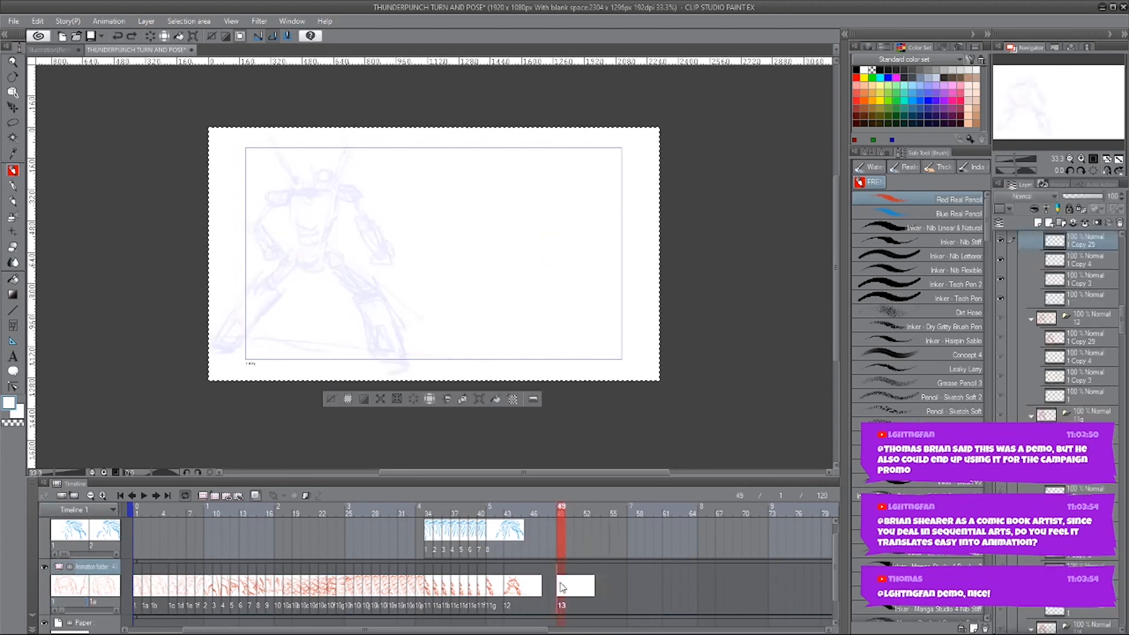
{"action": "key", "text": "ctrl+z"}
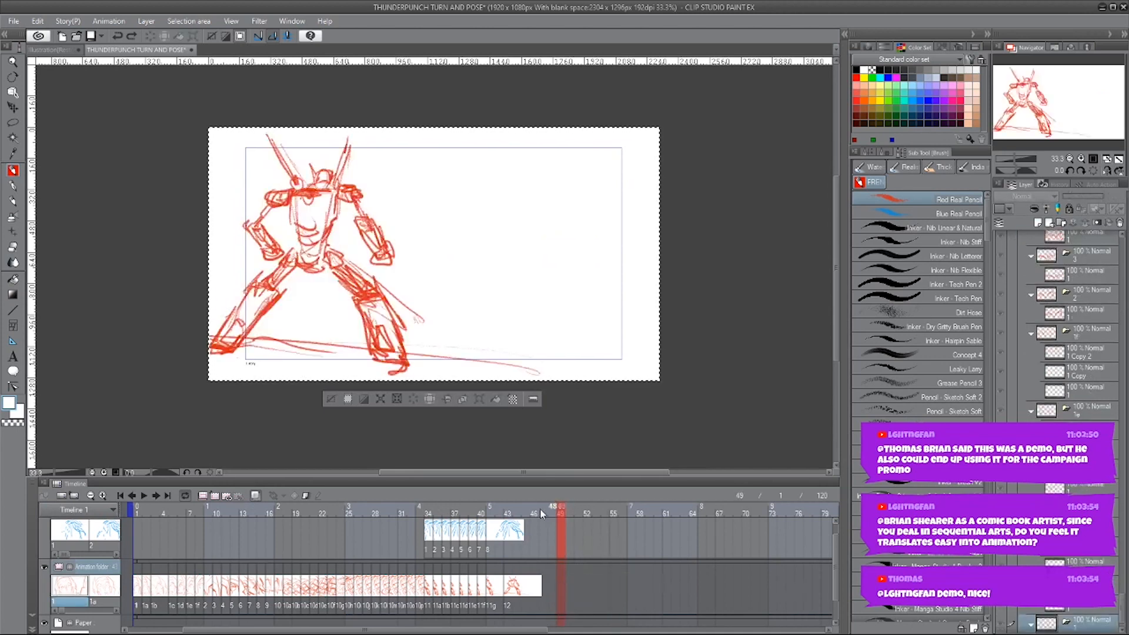
Step: Examine the opening head drawings from frame 1 to frame 4 and return to frame 1
{"action": "left_click", "coordinate": [521, 506]}
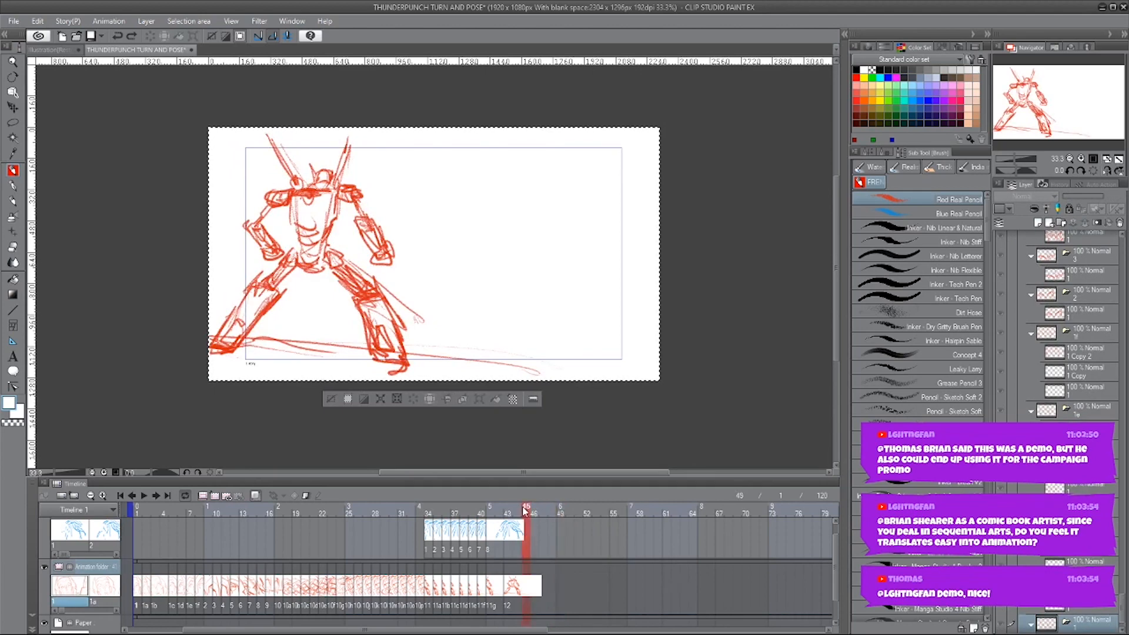
{"action": "left_click", "coordinate": [139, 508]}
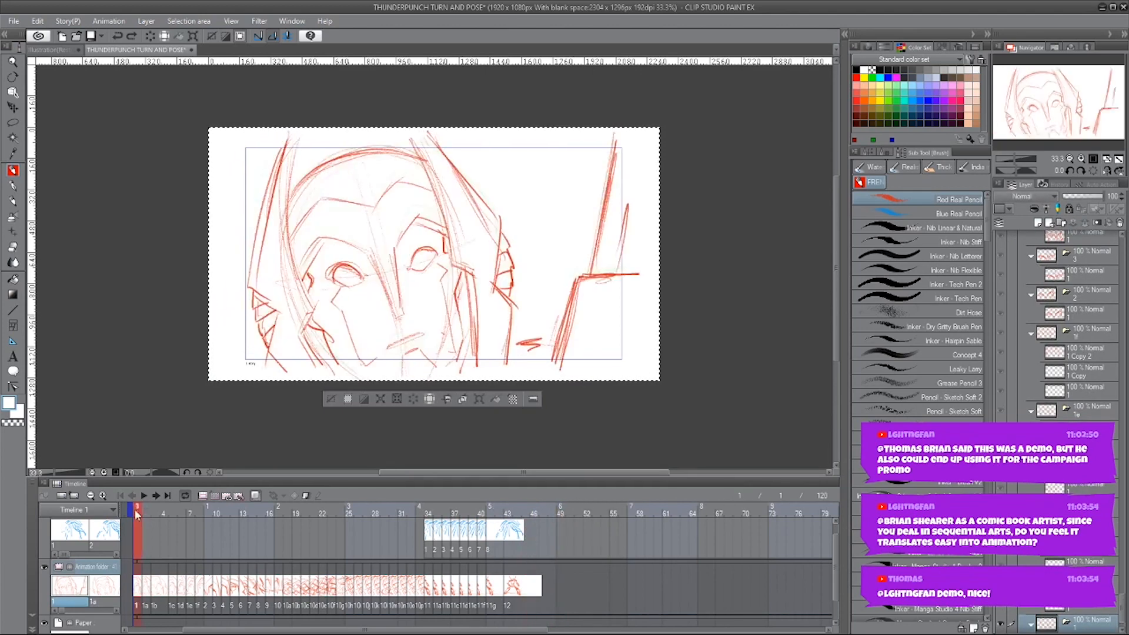
{"action": "mouse_move", "coordinate": [138, 510]}
{"action": "left_mouse_down"}
{"action": "mouse_move", "coordinate": [432, 508]}
{"action": "mouse_move", "coordinate": [139, 506]}
{"action": "left_mouse_up"}
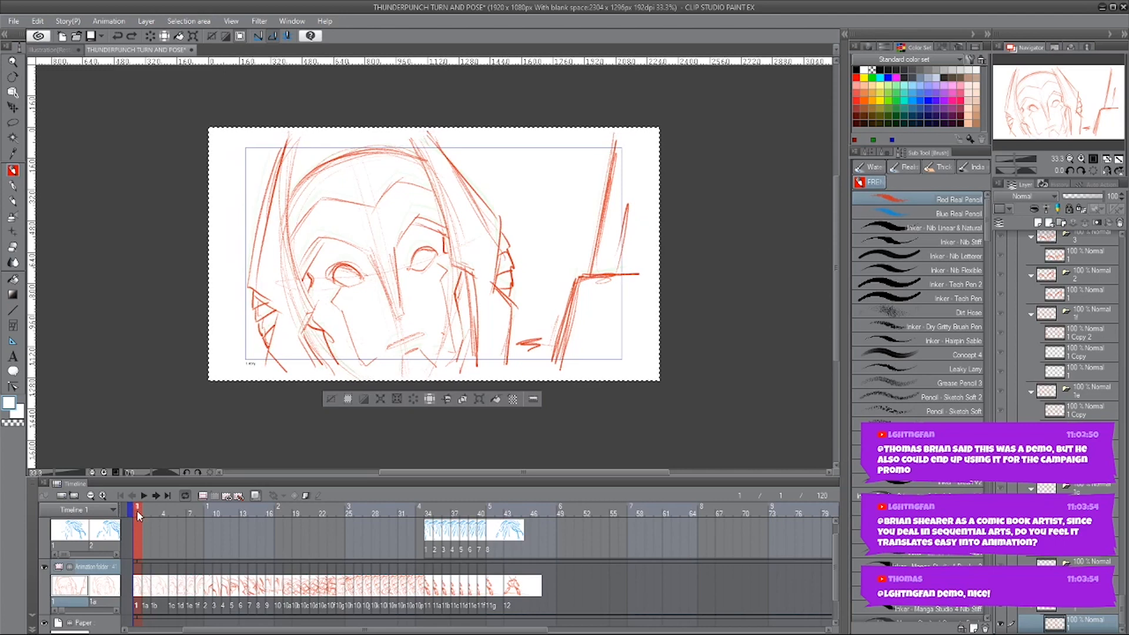
{"action": "mouse_move", "coordinate": [136, 509]}
{"action": "left_mouse_down"}
{"action": "mouse_move", "coordinate": [492, 509]}
{"action": "mouse_move", "coordinate": [137, 511]}
{"action": "left_mouse_up"}
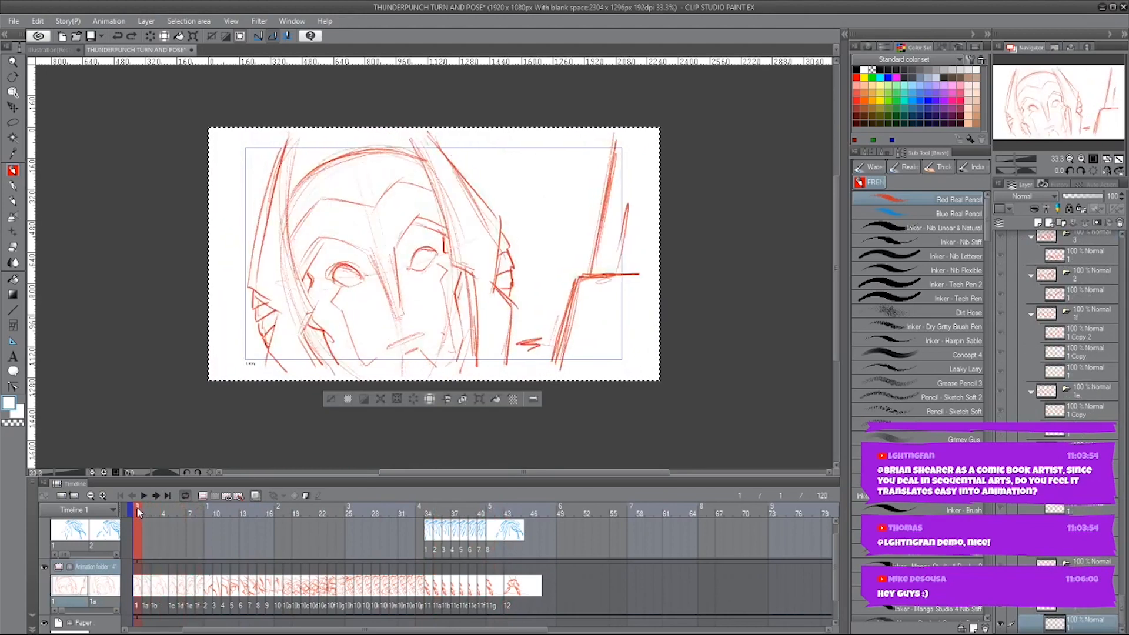
{"action": "mouse_move", "coordinate": [138, 509]}
{"action": "left_mouse_down"}
{"action": "mouse_move", "coordinate": [358, 512]}
{"action": "mouse_move", "coordinate": [139, 520]}
{"action": "left_mouse_up"}
{"action": "left_click", "coordinate": [147, 510]}
{"action": "left_click", "coordinate": [155, 511]}
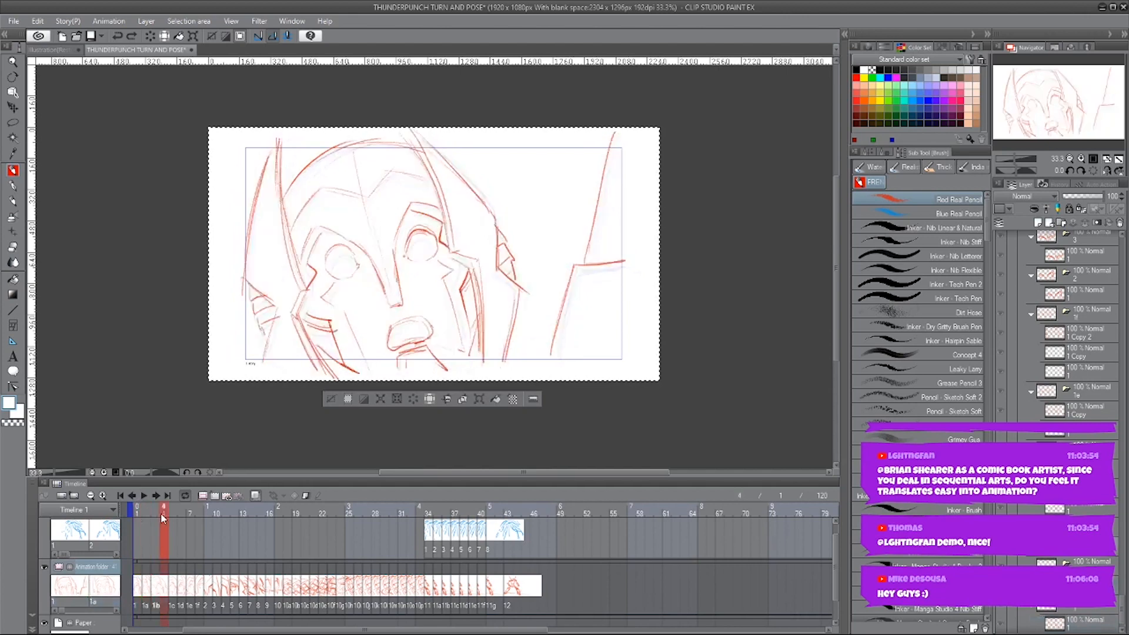
{"action": "left_click", "coordinate": [138, 511]}
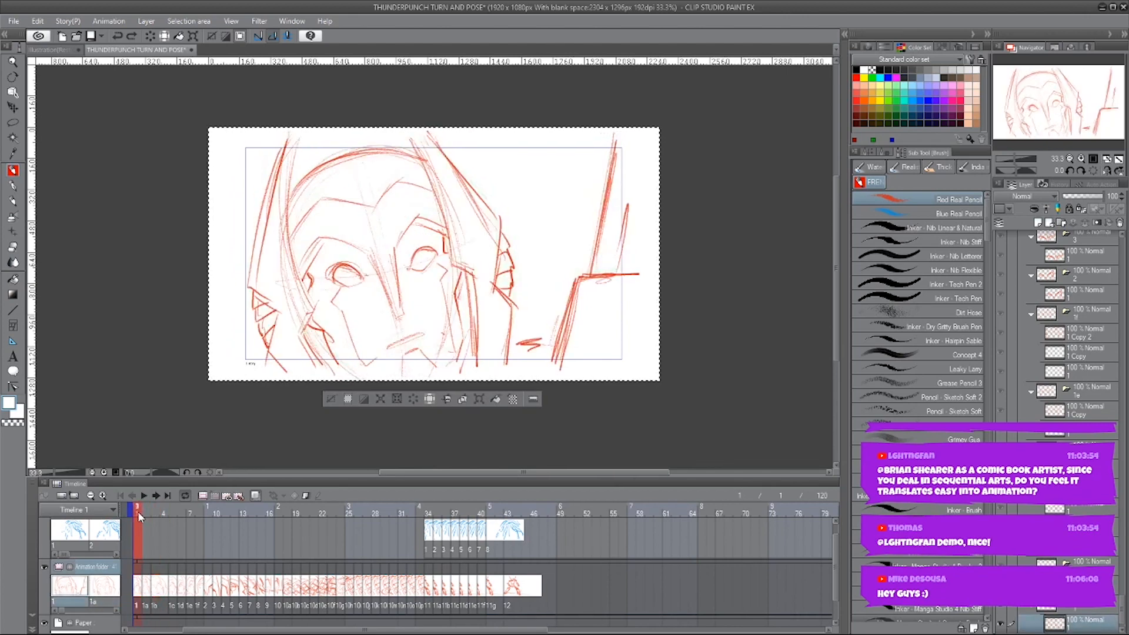
Step: Scrub back and forth through the robot's head turn, examining the drawing on frame 13 and returning to frame 1
{"action": "mouse_move", "coordinate": [138, 512]}
{"action": "left_mouse_down"}
{"action": "mouse_move", "coordinate": [543, 509]}
{"action": "mouse_move", "coordinate": [402, 509]}
{"action": "left_mouse_up"}
{"action": "mouse_move", "coordinate": [302, 509]}
{"action": "left_mouse_down"}
{"action": "mouse_move", "coordinate": [139, 512]}
{"action": "mouse_move", "coordinate": [492, 510]}
{"action": "mouse_move", "coordinate": [139, 509]}
{"action": "left_mouse_up"}
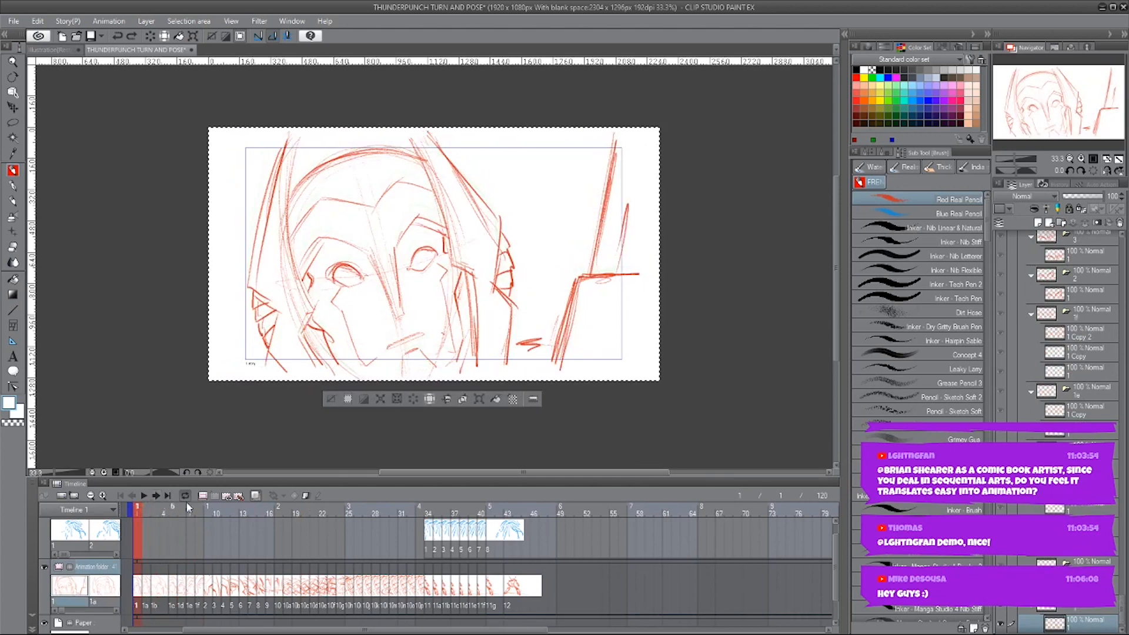
{"action": "mouse_move", "coordinate": [137, 510]}
{"action": "left_mouse_down"}
{"action": "mouse_move", "coordinate": [422, 509]}
{"action": "mouse_move", "coordinate": [136, 511]}
{"action": "left_mouse_up"}
{"action": "left_click", "coordinate": [241, 513]}
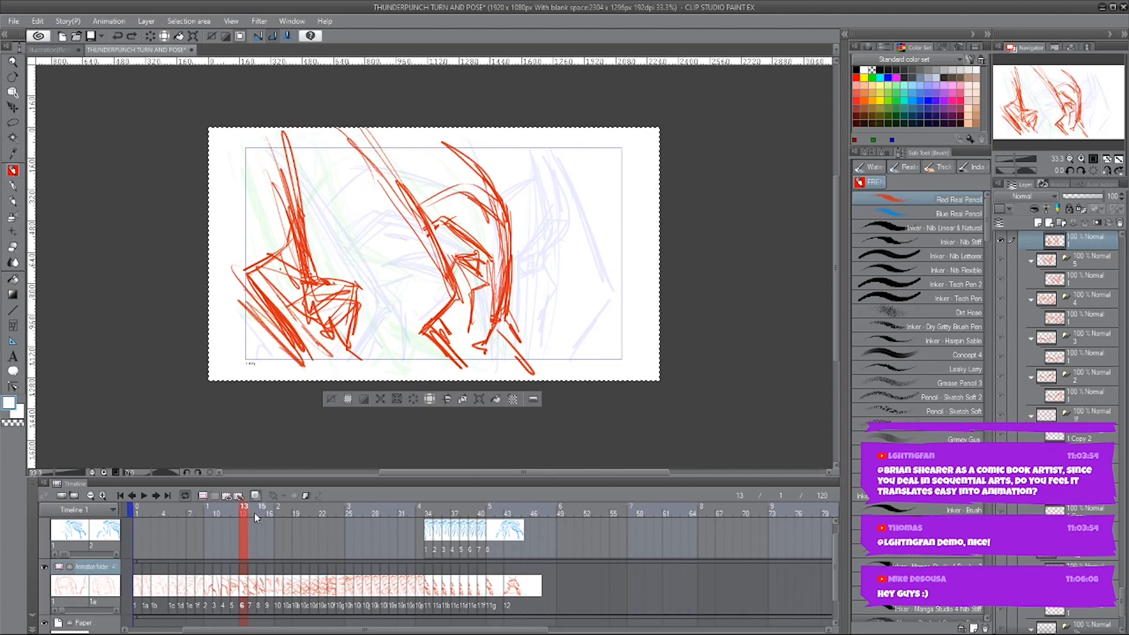
{"action": "mouse_move", "coordinate": [252, 510]}
{"action": "left_mouse_down"}
{"action": "mouse_move", "coordinate": [383, 511]}
{"action": "mouse_move", "coordinate": [138, 511]}
{"action": "left_mouse_up"}
Step: View the standing robot pose on frame 43, play the whole animation from the start, and rewind to frame 1
{"action": "left_click", "coordinate": [506, 595]}
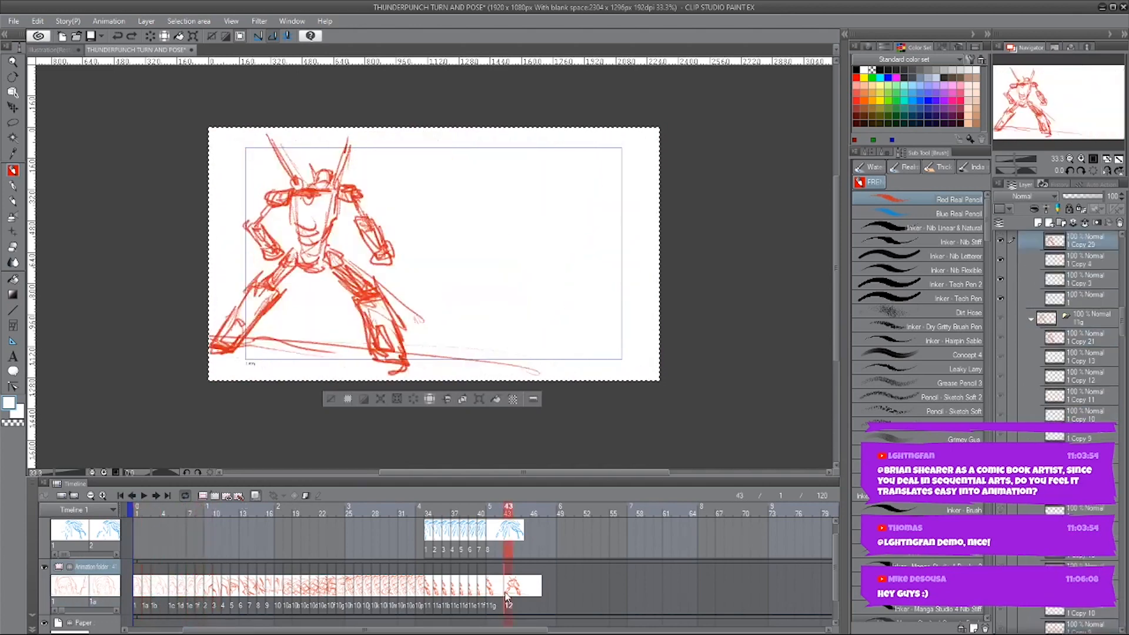
{"action": "mouse_move", "coordinate": [507, 595]}
{"action": "left_mouse_down"}
{"action": "mouse_move", "coordinate": [594, 583]}
{"action": "mouse_move", "coordinate": [506, 591]}
{"action": "left_mouse_up"}
{"action": "left_click", "coordinate": [120, 495]}
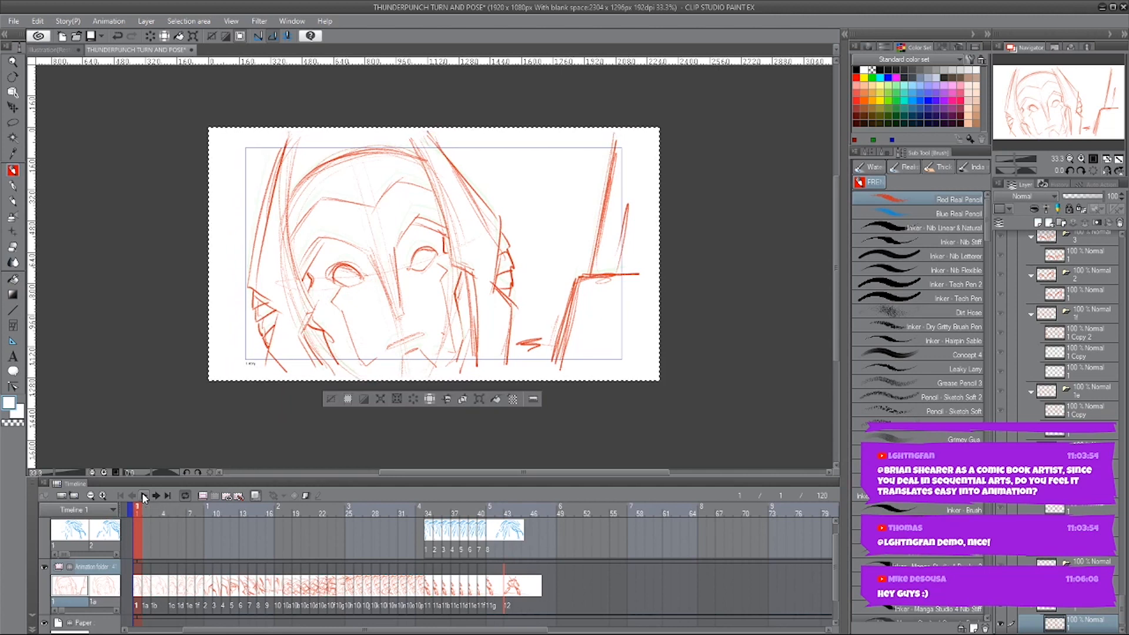
{"action": "left_click", "coordinate": [143, 494]}
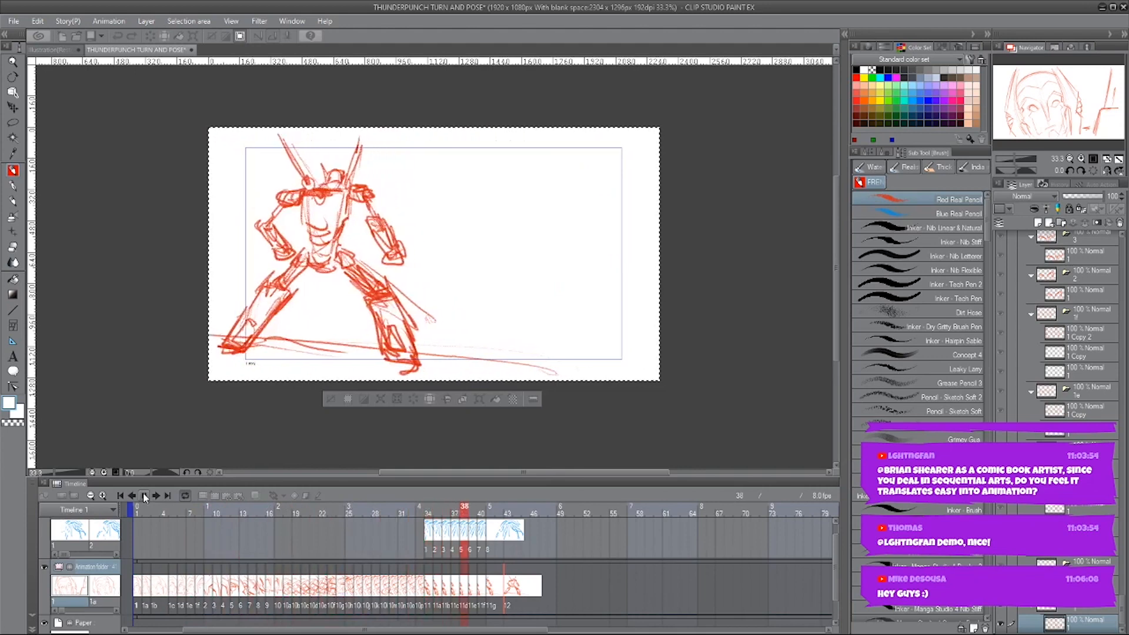
{"action": "left_click", "coordinate": [145, 495]}
{"action": "left_click", "coordinate": [144, 496]}
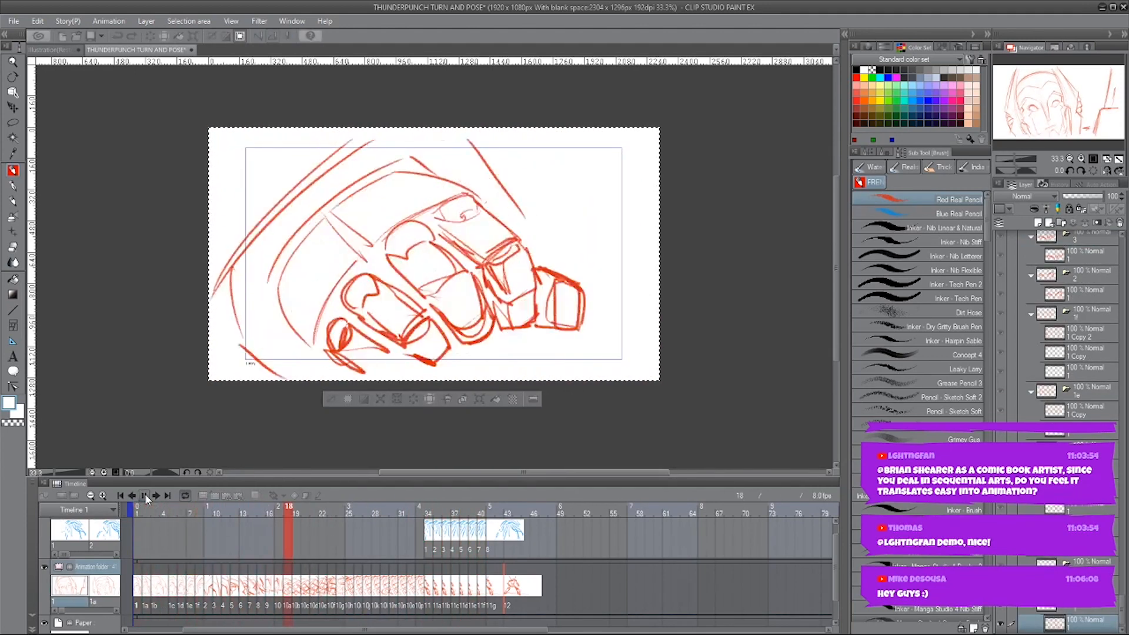
{"action": "left_click", "coordinate": [145, 495]}
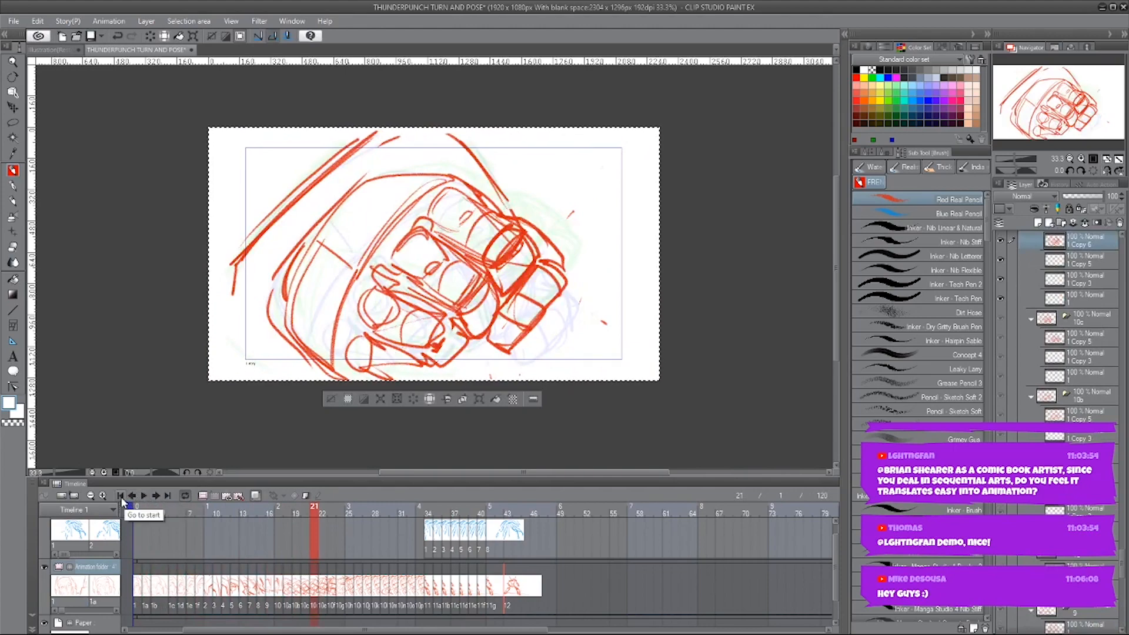
{"action": "left_click", "coordinate": [120, 497]}
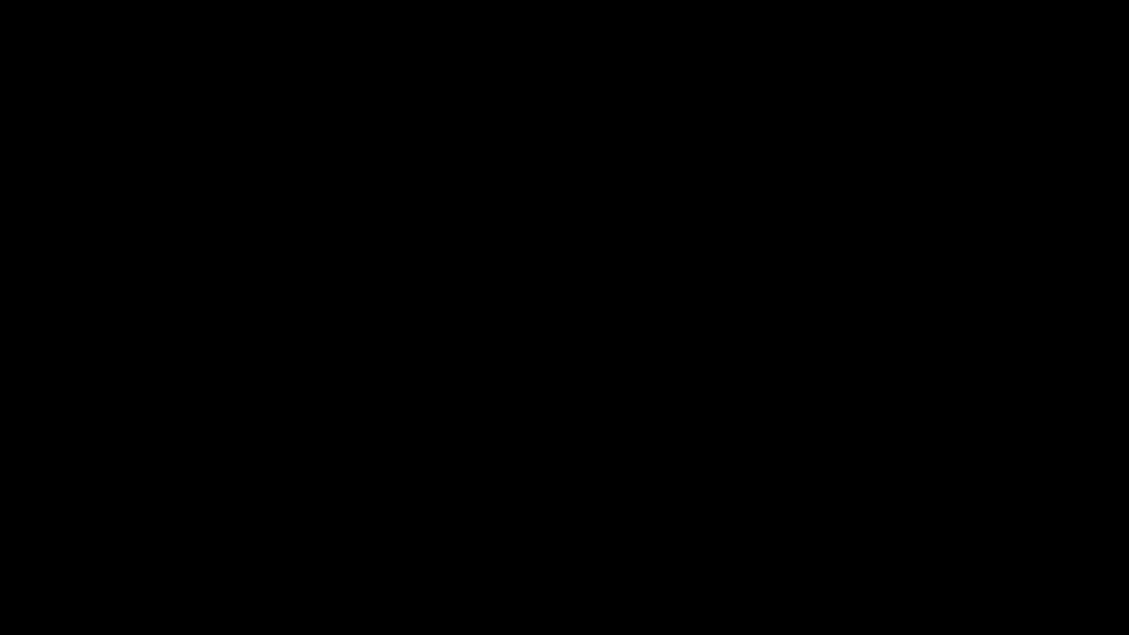